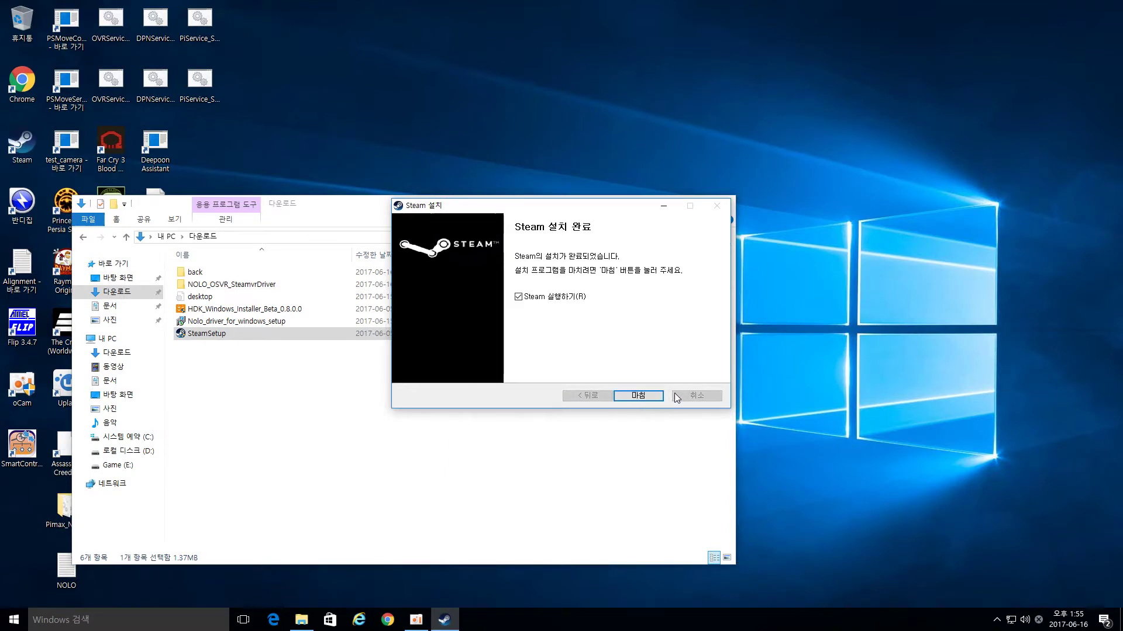
Step: Finish the Steam setup with Steam set to launch, and shrink, reposition and minimize the Downloads window
{"action": "left_click", "coordinate": [658, 397]}
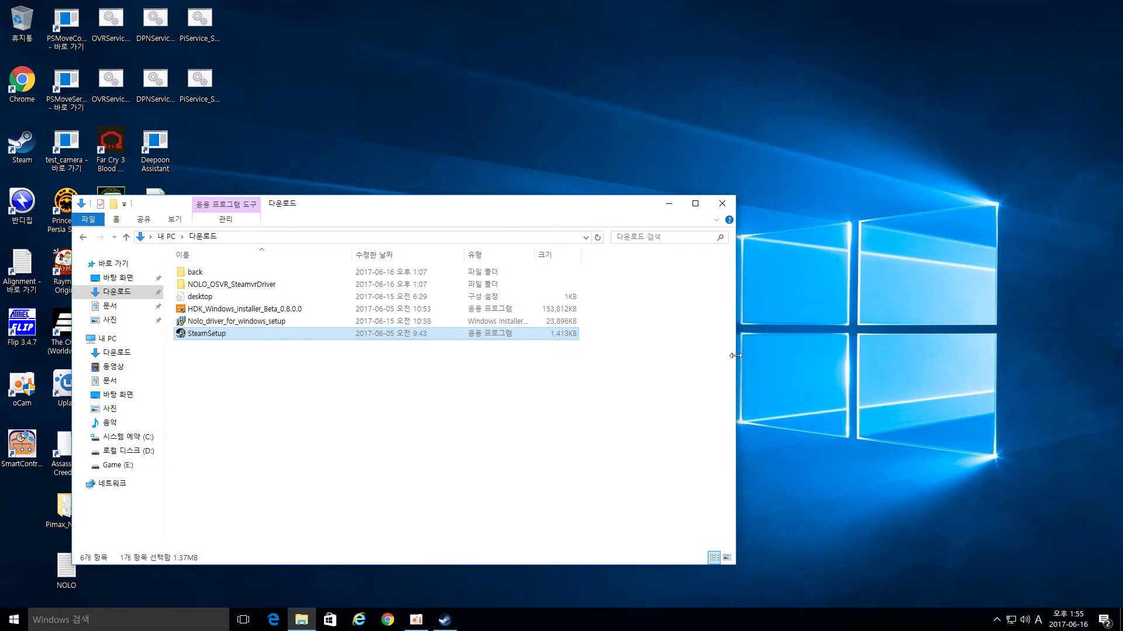
{"action": "left_click_drag", "start_coordinate": [739, 354], "coordinate": [611, 353]}
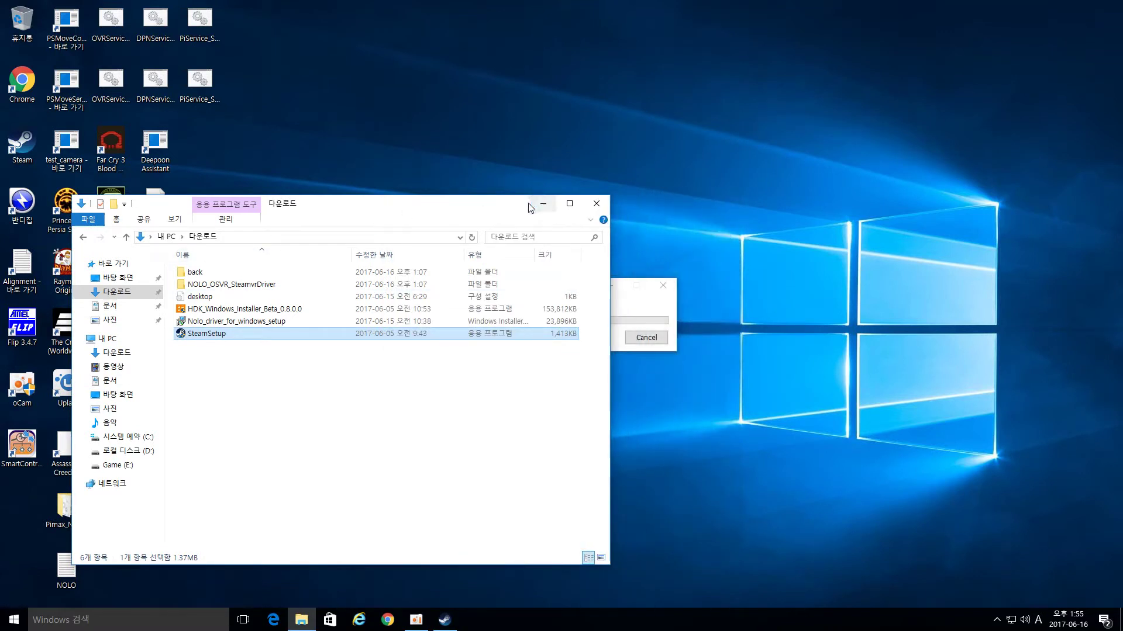
{"action": "left_click_drag", "start_coordinate": [542, 207], "coordinate": [506, 56]}
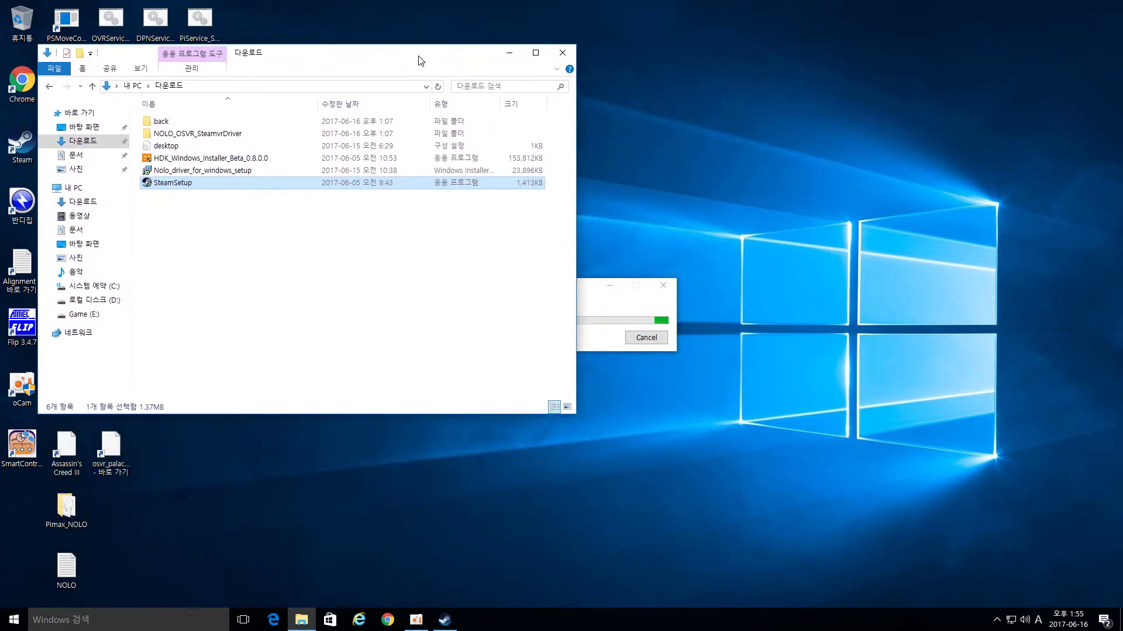
{"action": "left_click", "coordinate": [507, 57]}
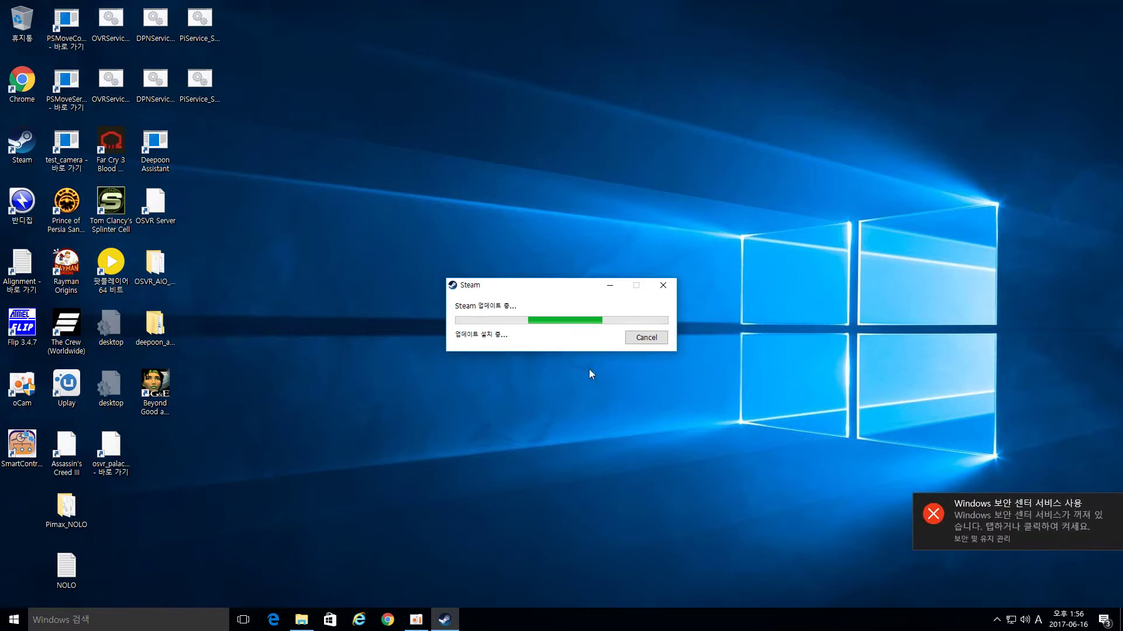
{"action": "left_click", "coordinate": [1114, 506]}
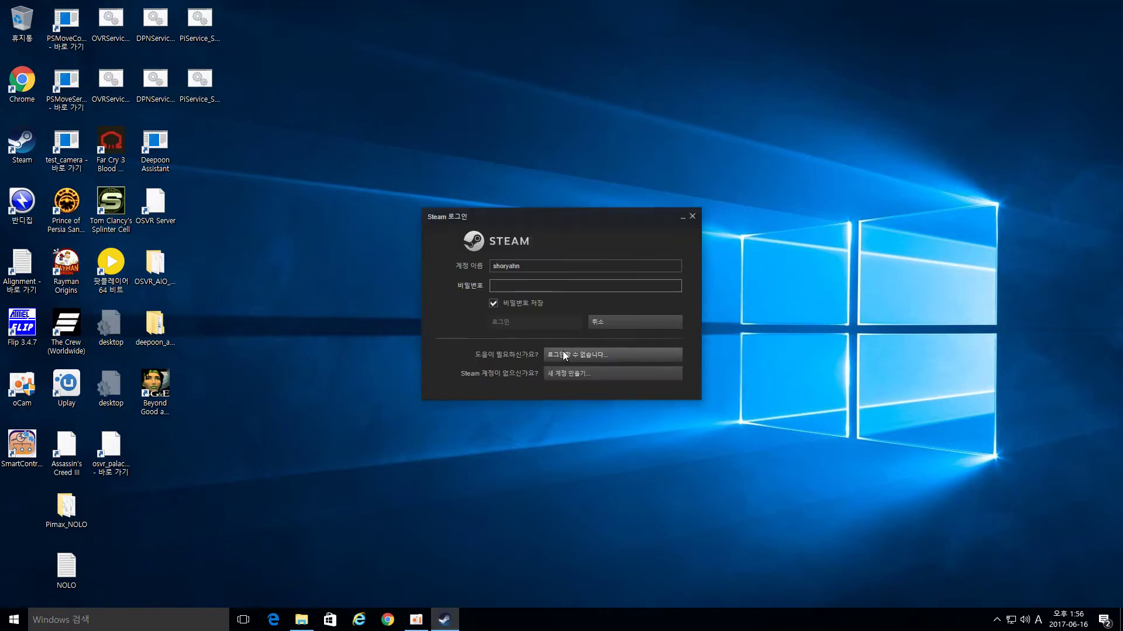
Step: Enter the account password in the Steam login window and log in
{"action": "type", "text": "••"}
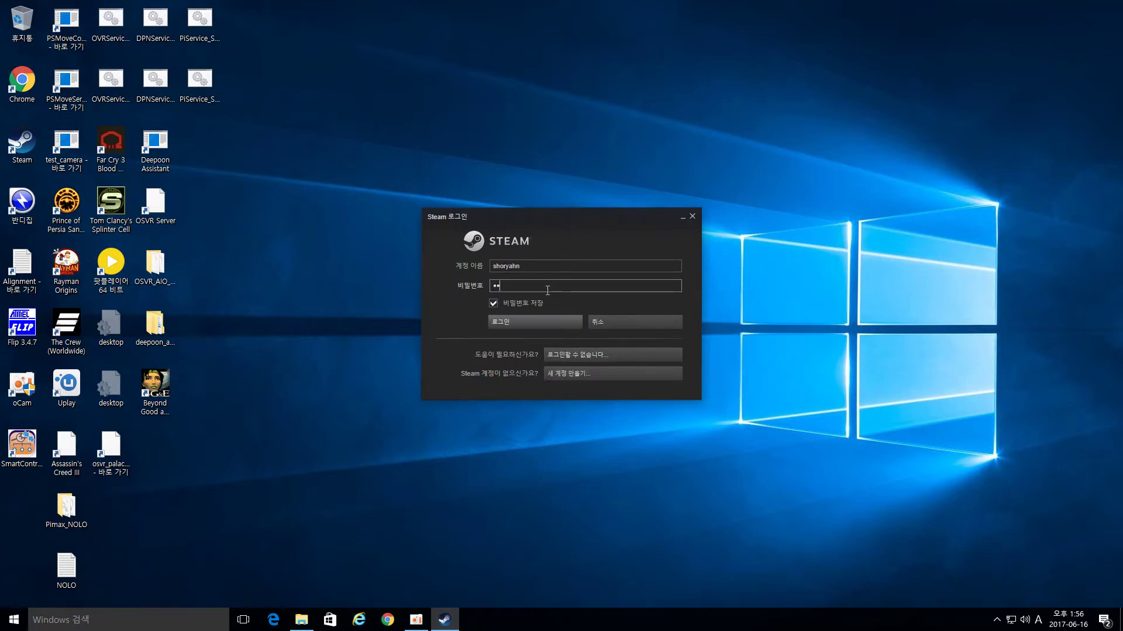
{"action": "type", "text": "•"}
{"action": "key", "text": "Return"}
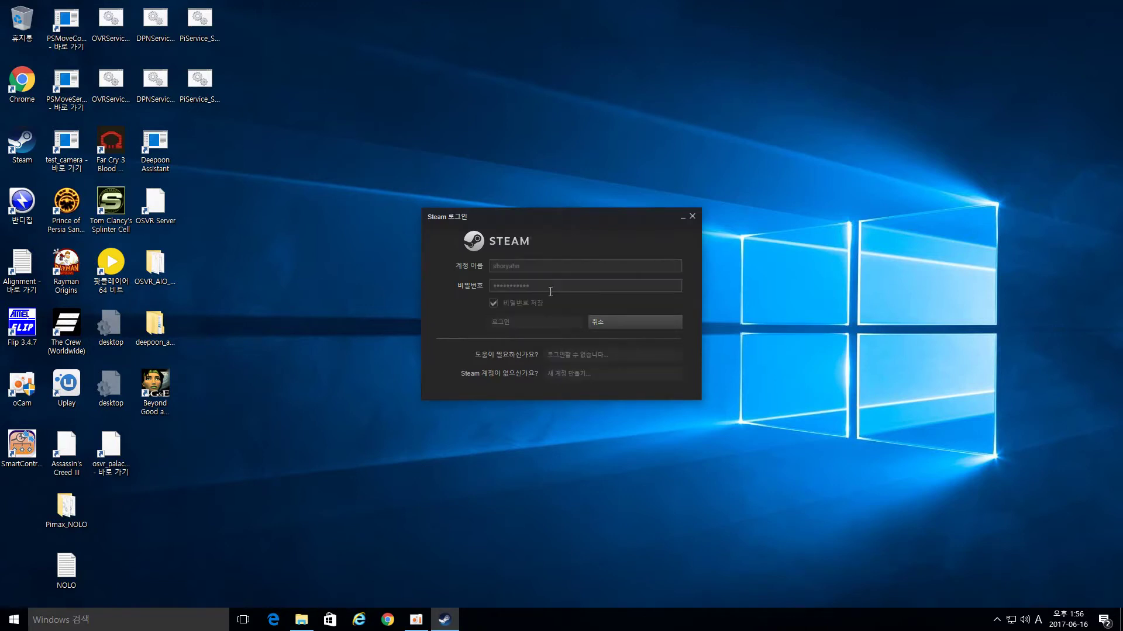
{"action": "left_click", "coordinate": [997, 620]}
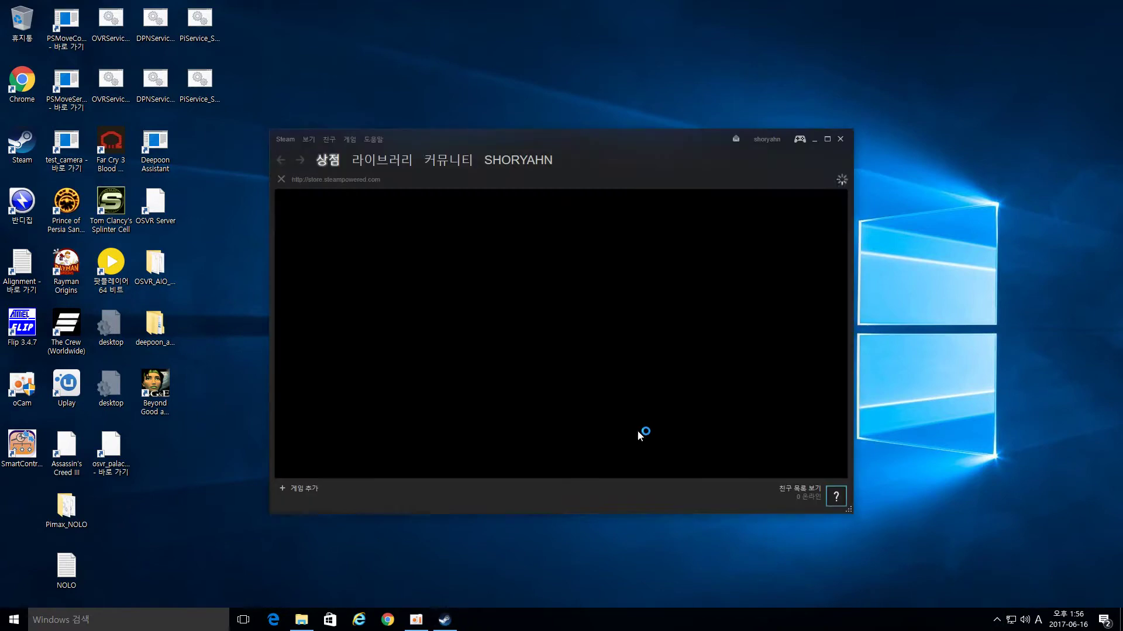
Step: Dismiss the Steam news window and show the Tools list of the library
{"action": "left_click", "coordinate": [395, 163]}
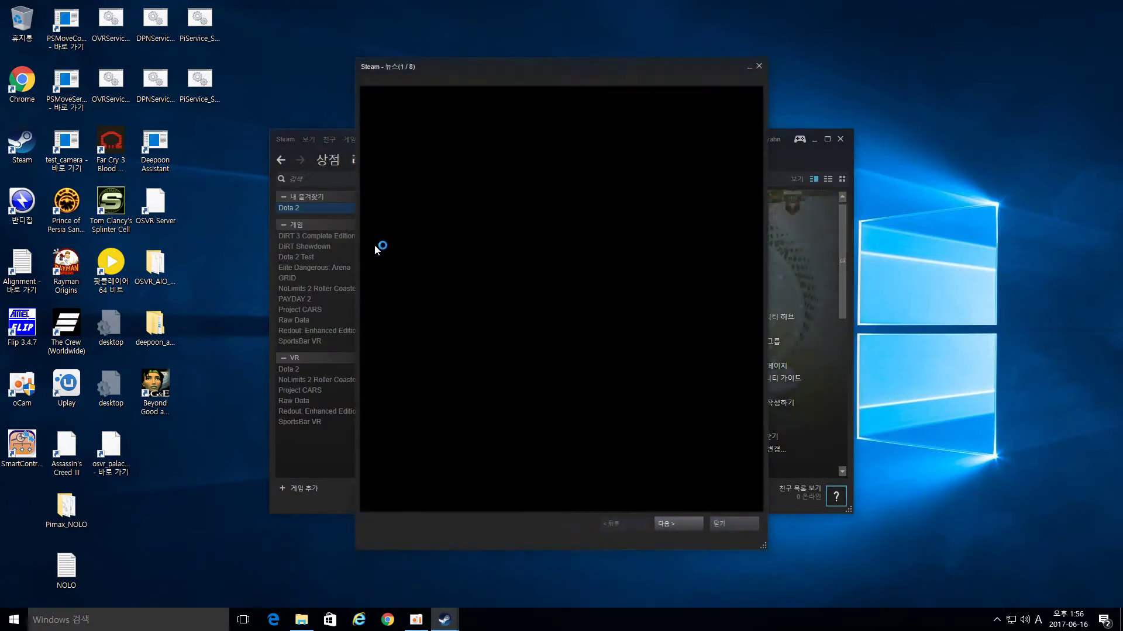
{"action": "left_click", "coordinate": [756, 71]}
{"action": "mouse_move", "coordinate": [378, 166]}
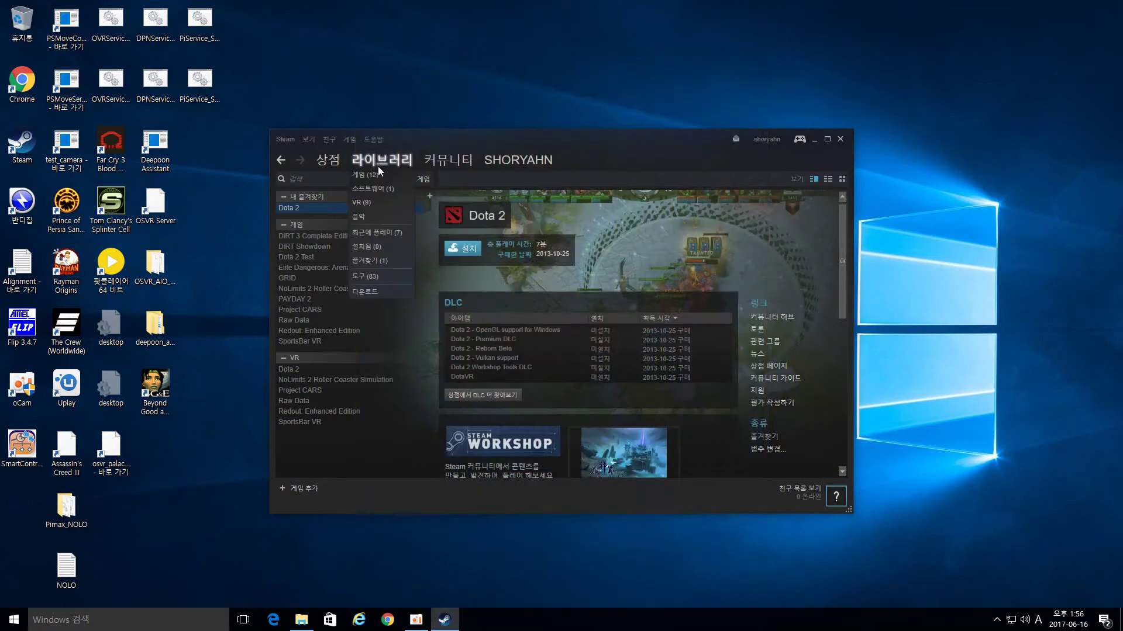
{"action": "left_click", "coordinate": [370, 273]}
Step: Start installing SteamVR from the library's tools list and finish its installation dialog
{"action": "scroll", "coordinate": [397, 328], "scroll_direction": "down", "scroll_amount": 10}
{"action": "scroll", "coordinate": [315, 434], "scroll_direction": "down", "scroll_amount": 4}
{"action": "double_click", "coordinate": [306, 409]}
{"action": "left_click", "coordinate": [595, 405]}
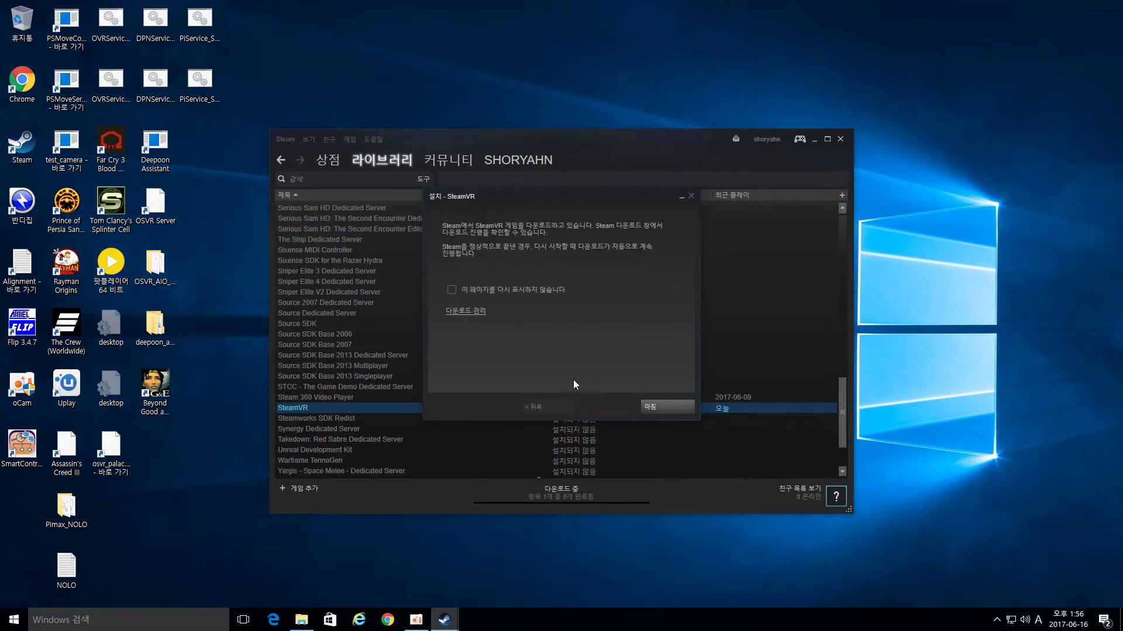
{"action": "left_click", "coordinate": [646, 408]}
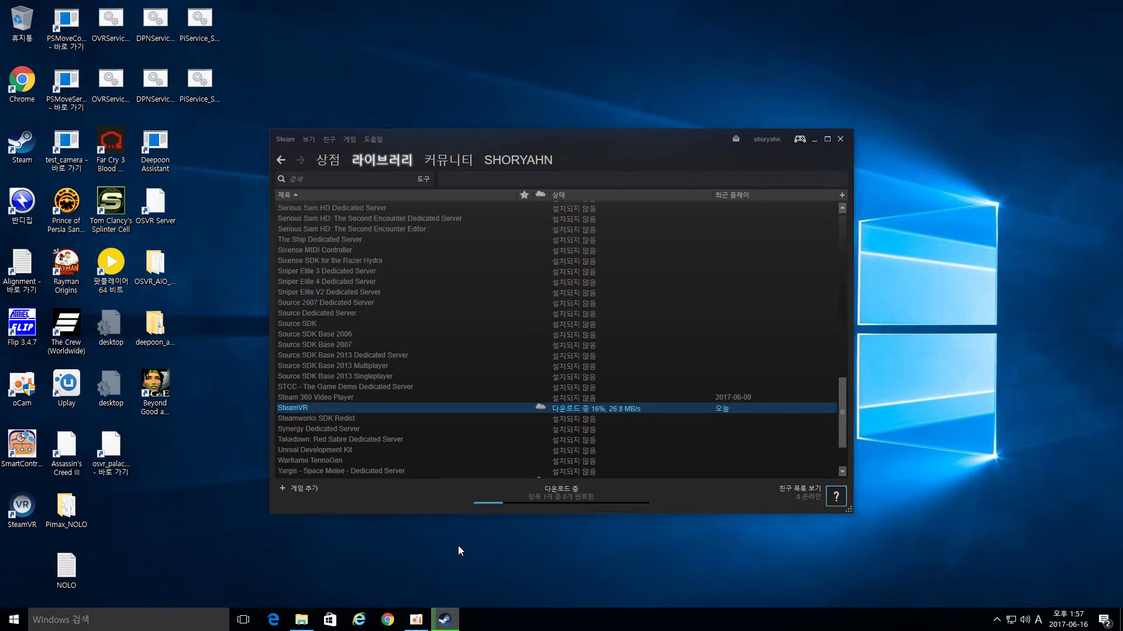
Step: Switch to Chrome, open nolovr.com and go to the Download Center on its Support page
{"action": "left_click", "coordinate": [387, 620]}
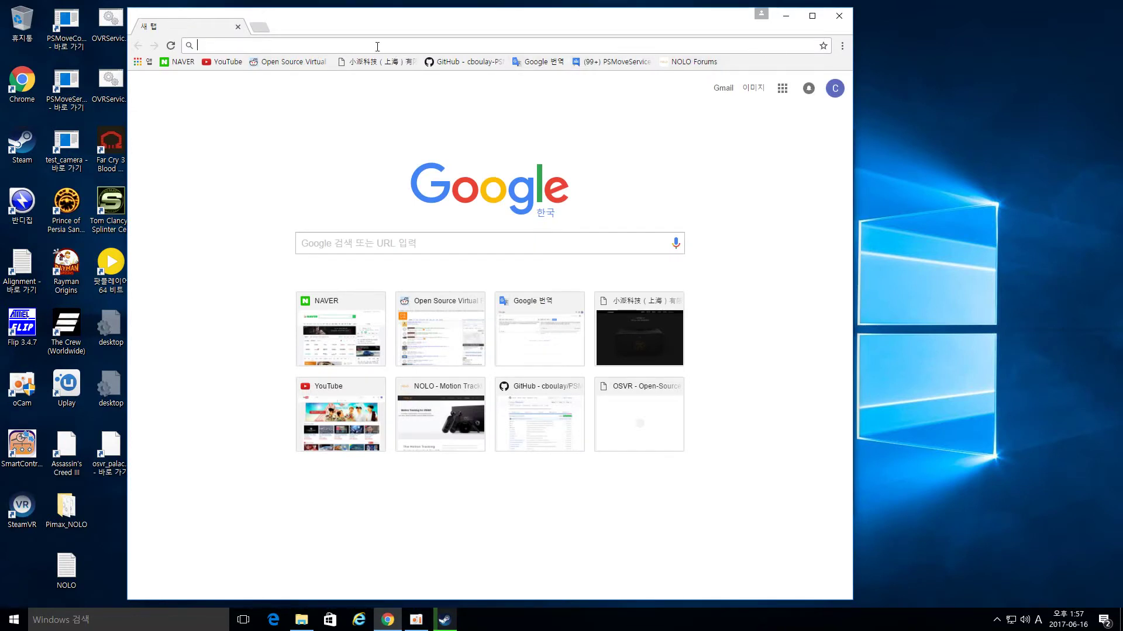
{"action": "type", "text": "nolovr.com"}
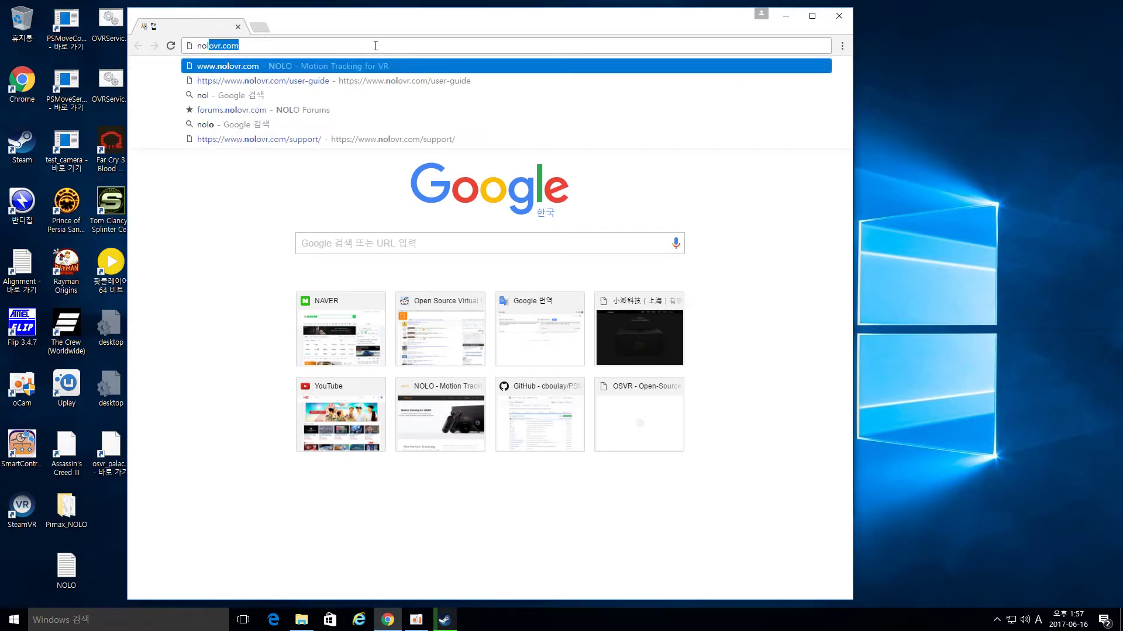
{"action": "key", "text": "Return"}
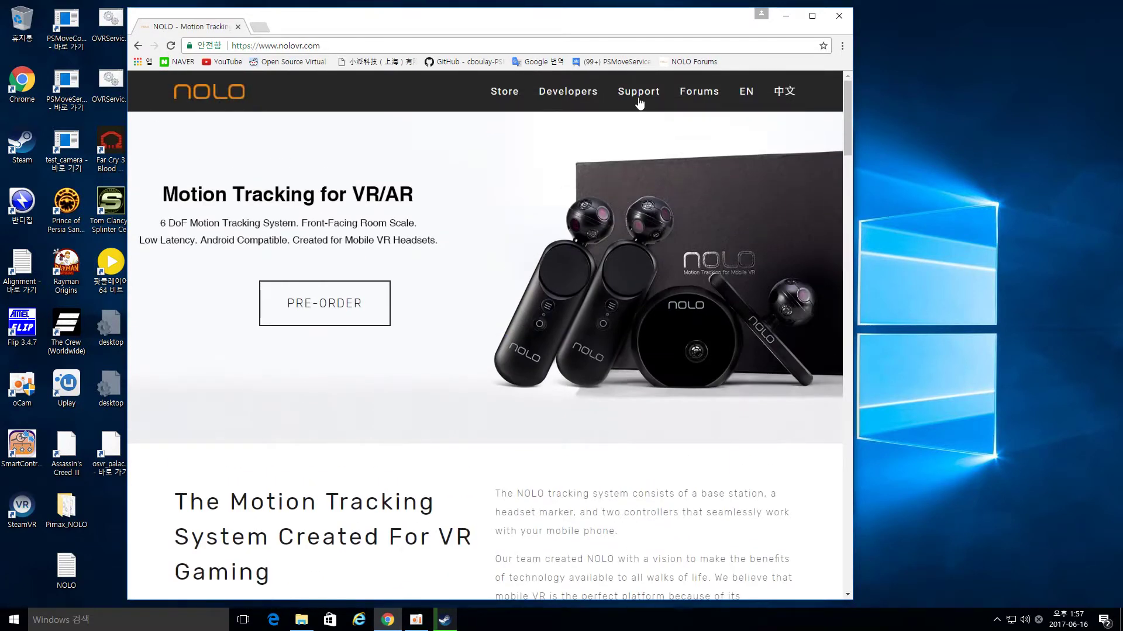
{"action": "left_click", "coordinate": [639, 92]}
{"action": "scroll", "coordinate": [576, 413], "scroll_direction": "down", "scroll_amount": 3}
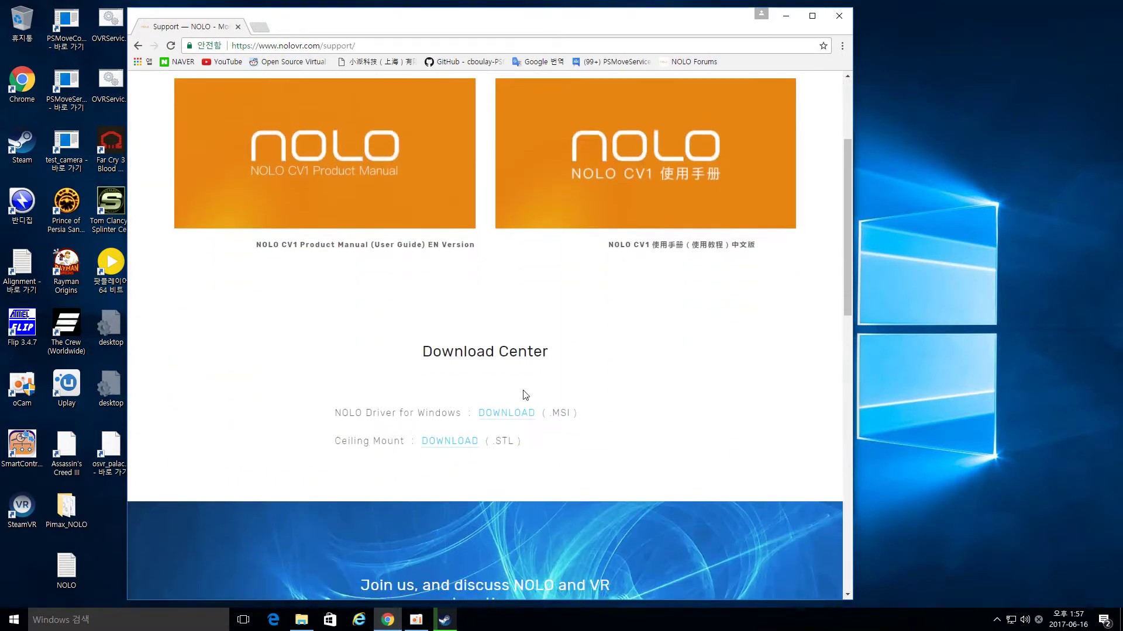
Step: Follow the Ceiling Mount download link to GitHub and open the NOLO_OSVR_SteamvrDriver folder of the NOLO-Others repository
{"action": "left_click", "coordinate": [447, 444]}
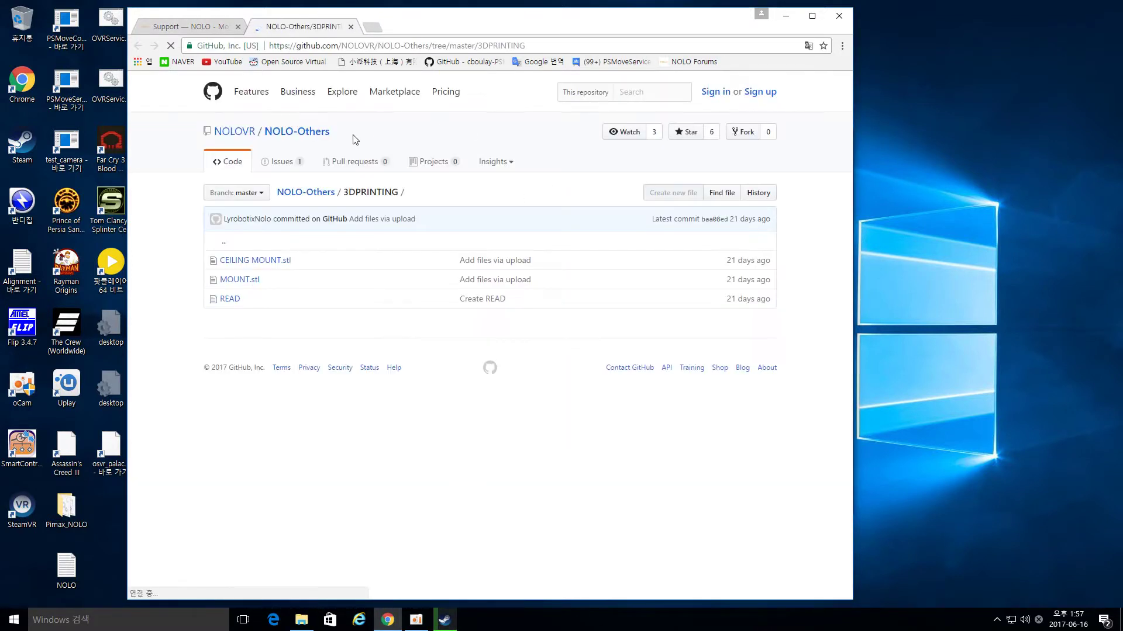
{"action": "left_click", "coordinate": [305, 133]}
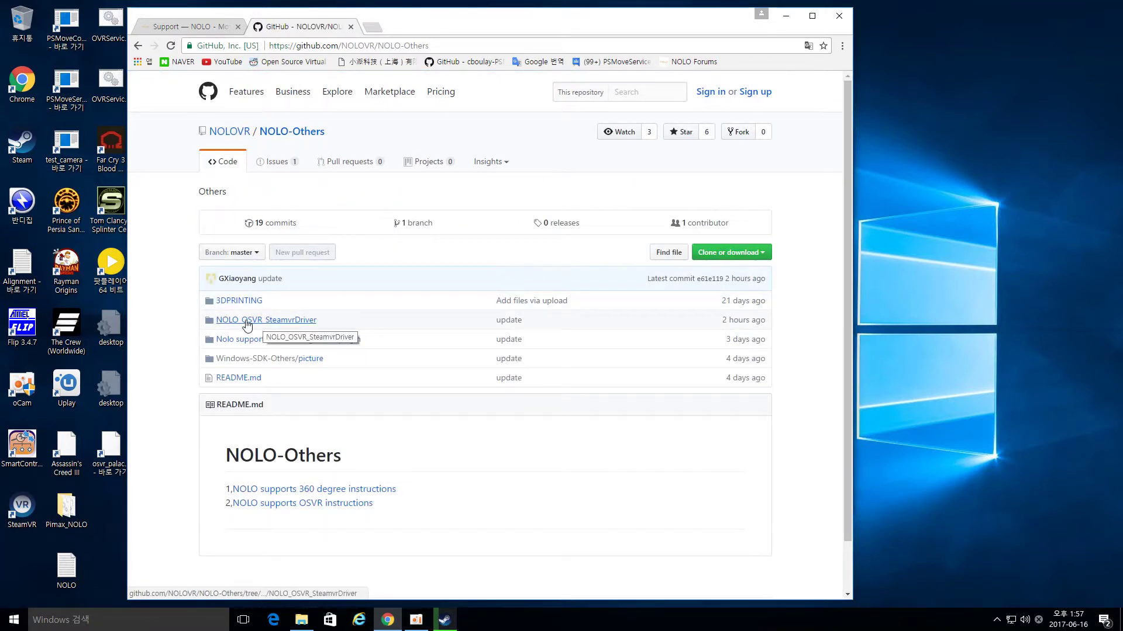
{"action": "left_click", "coordinate": [251, 323]}
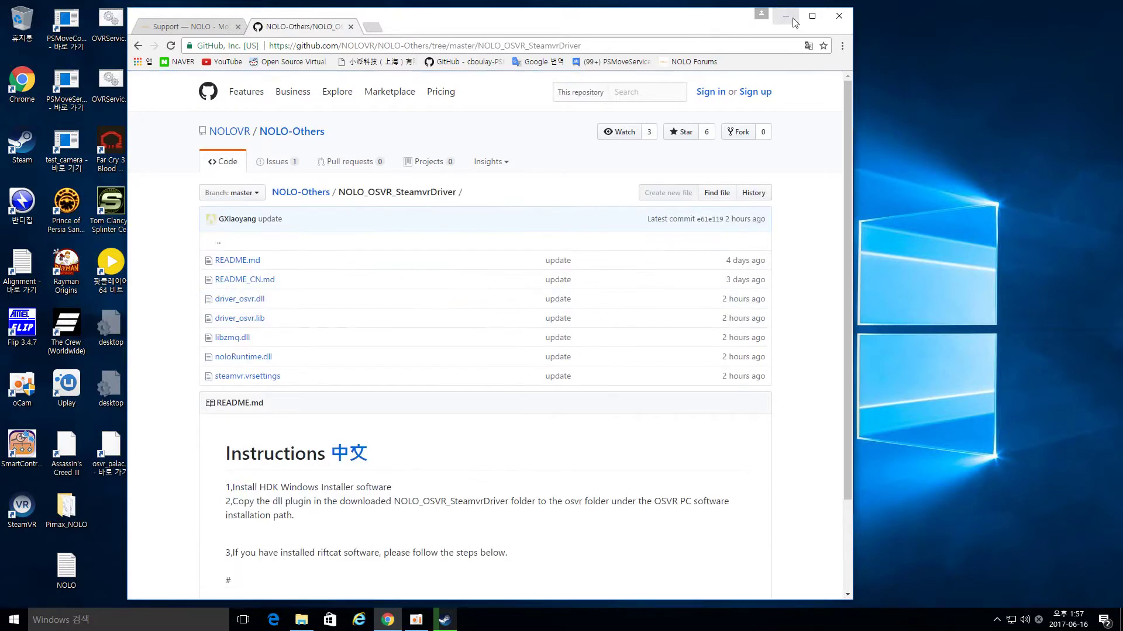
Step: Check the SteamVR download progress in Steam, and read the driver folder's README instructions in Chrome
{"action": "left_click", "coordinate": [795, 22]}
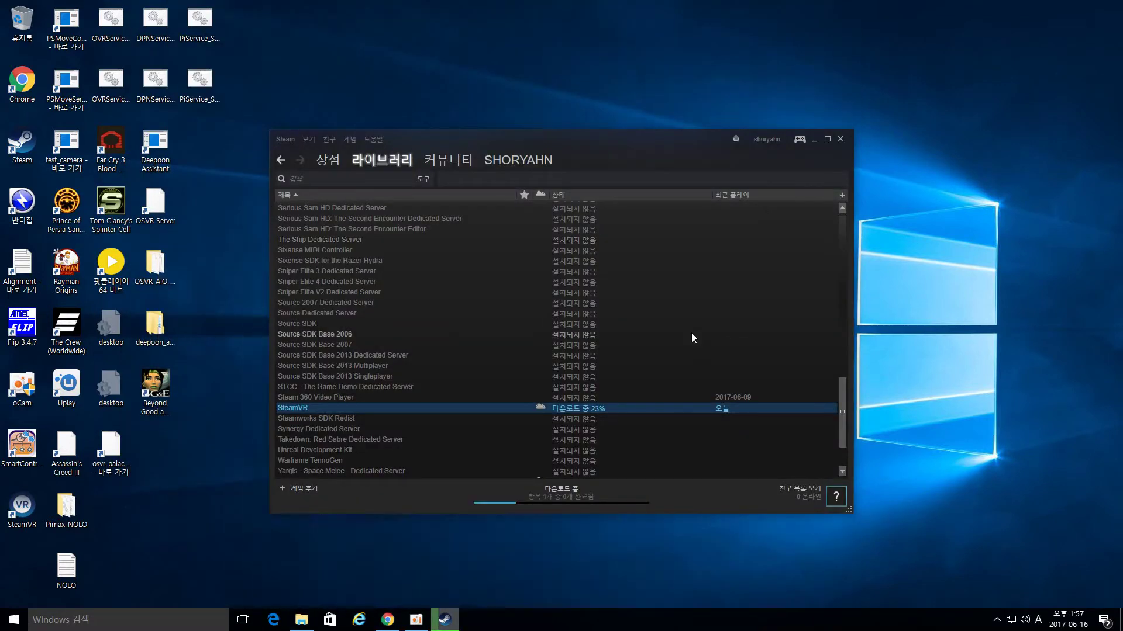
{"action": "left_click", "coordinate": [387, 619]}
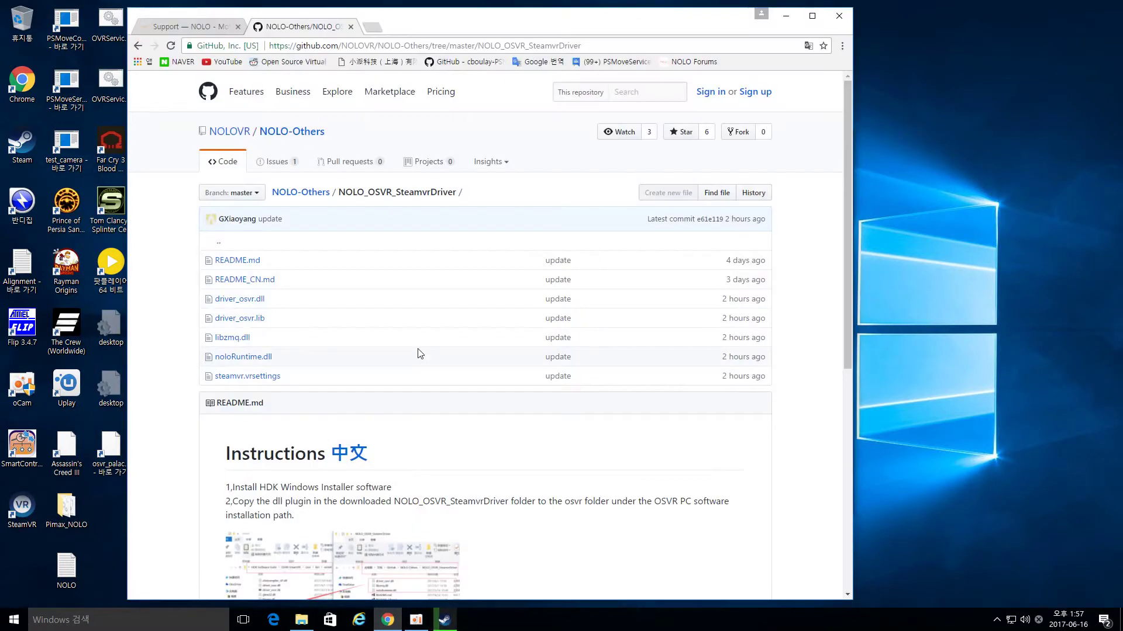
{"action": "mouse_move", "coordinate": [749, 304]}
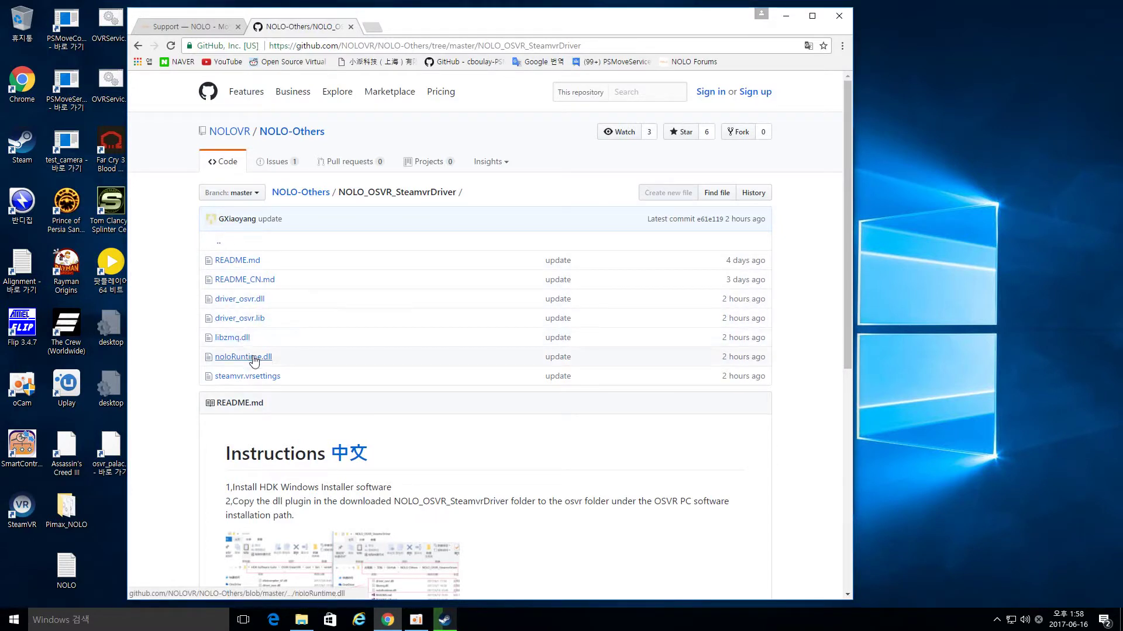
{"action": "scroll", "coordinate": [757, 376], "scroll_direction": "down", "scroll_amount": 7}
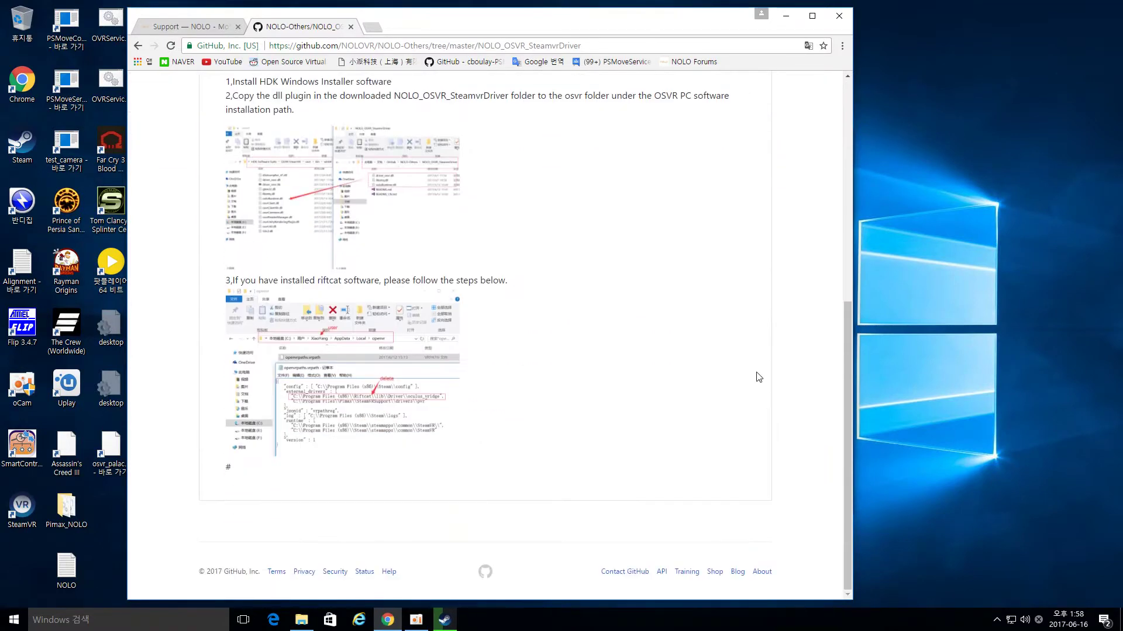
{"action": "scroll", "coordinate": [757, 376], "scroll_direction": "up", "scroll_amount": 10}
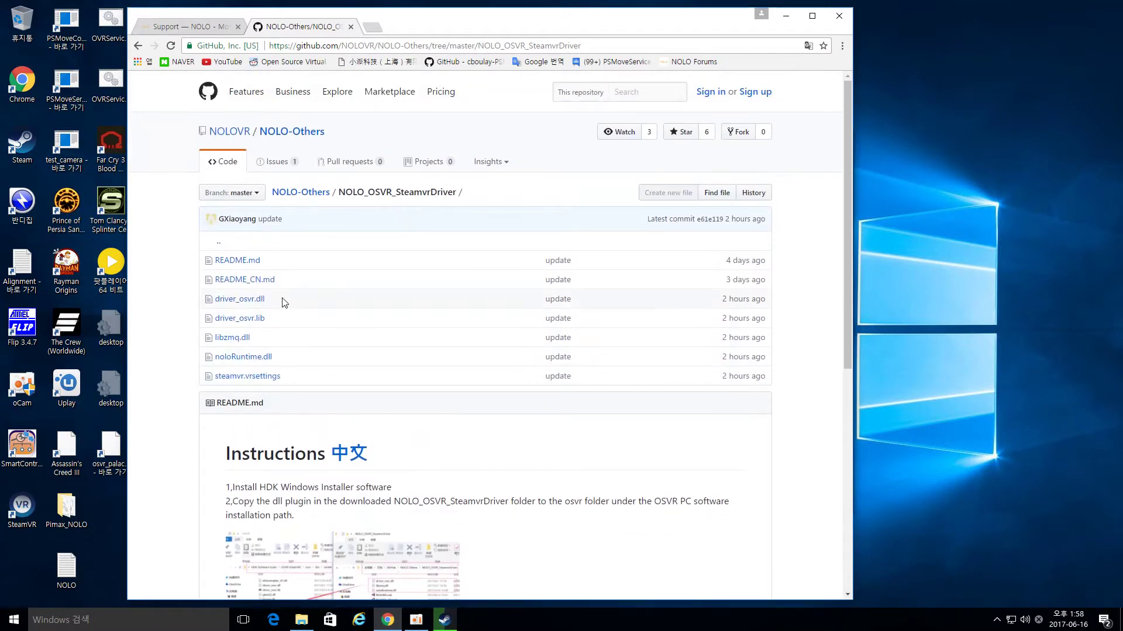
Step: View the file pages of driver_osvr.dll, driver_osvr.lib, libzmq.dll and noloRuntime.dll, returning to the folder after each
{"action": "left_click", "coordinate": [246, 299]}
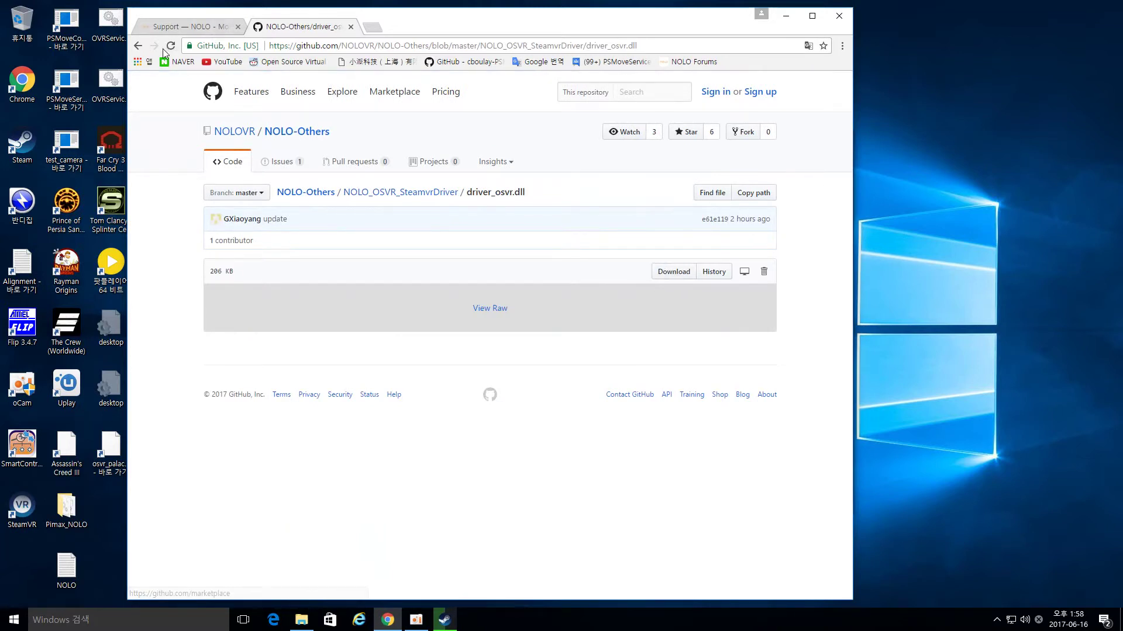
{"action": "left_click", "coordinate": [138, 46]}
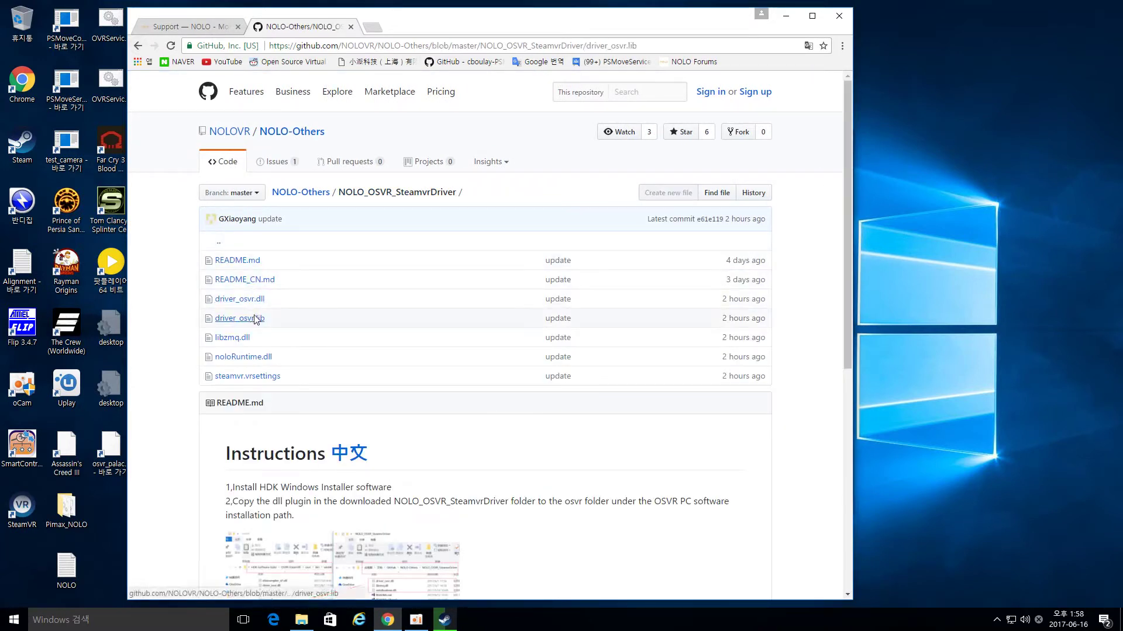
{"action": "left_click", "coordinate": [254, 318]}
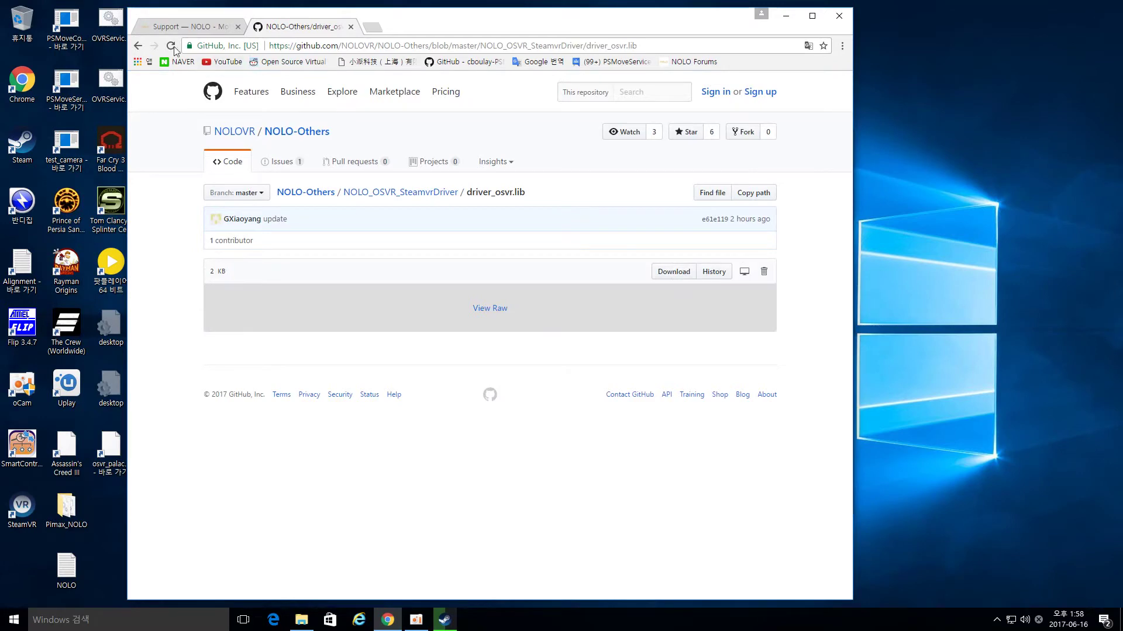
{"action": "left_click", "coordinate": [137, 47]}
{"action": "left_click", "coordinate": [251, 339]}
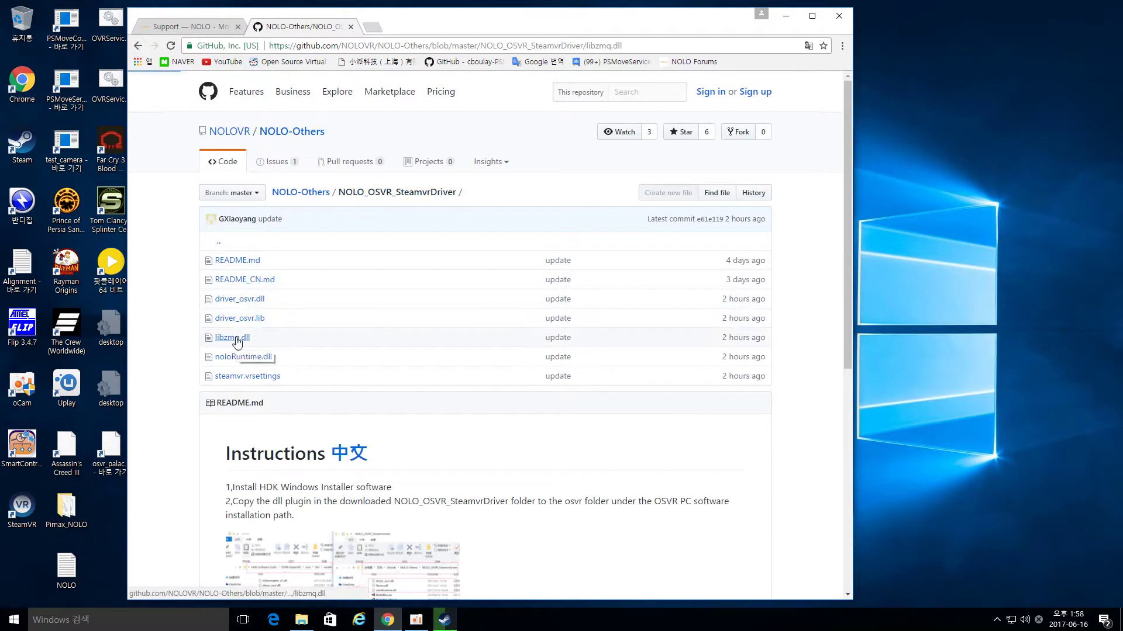
{"action": "left_click", "coordinate": [137, 45]}
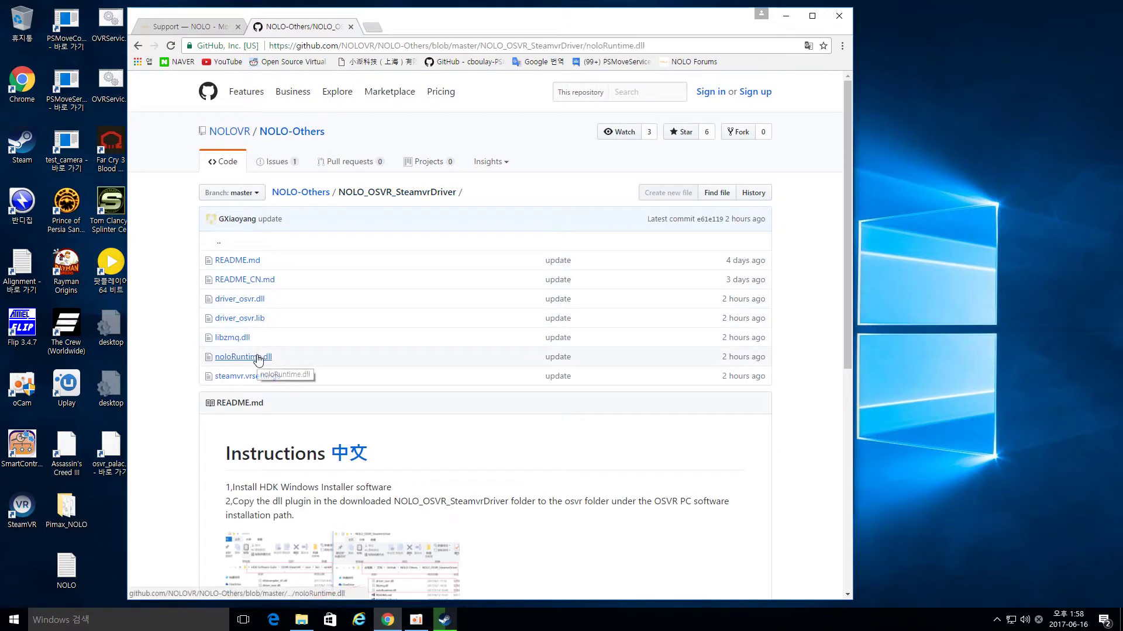
{"action": "left_click", "coordinate": [258, 357]}
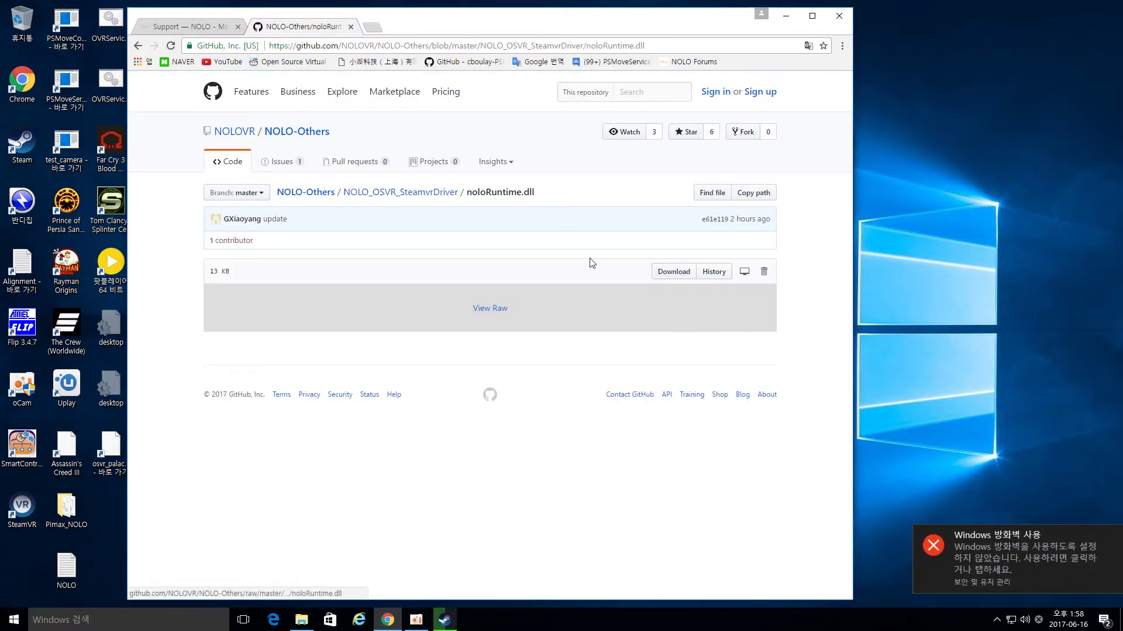
{"action": "left_click", "coordinate": [139, 45]}
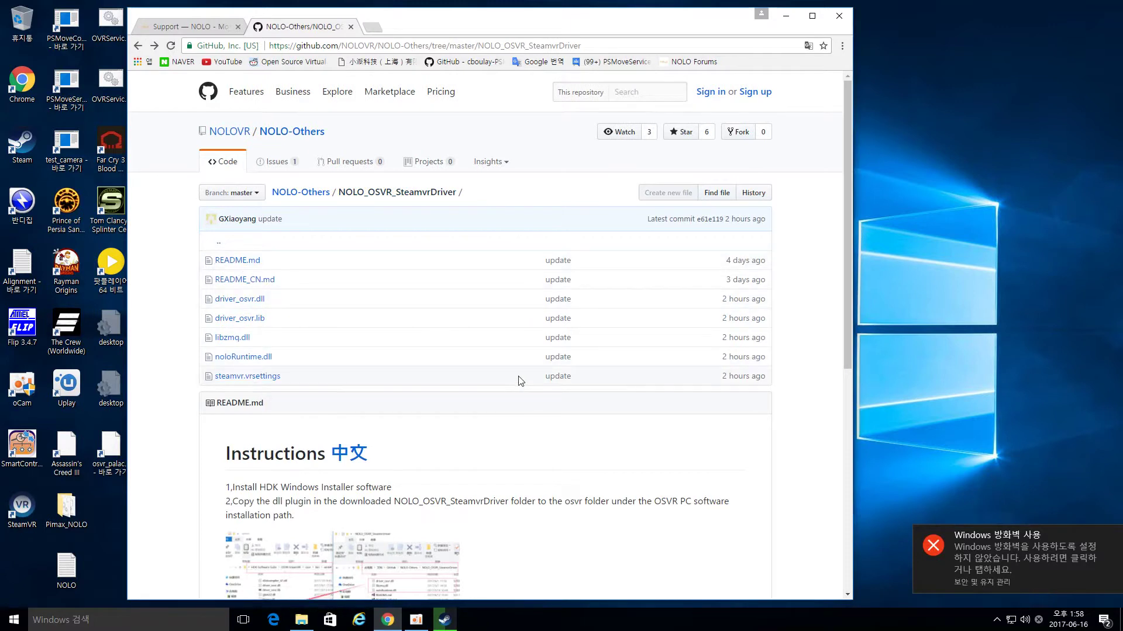
Step: Examine the contents of steamvr.vrsettings and return to the NOLO_OSVR_SteamvrDriver folder
{"action": "left_click", "coordinate": [262, 377]}
{"action": "scroll", "coordinate": [519, 518], "scroll_direction": "down", "scroll_amount": 1}
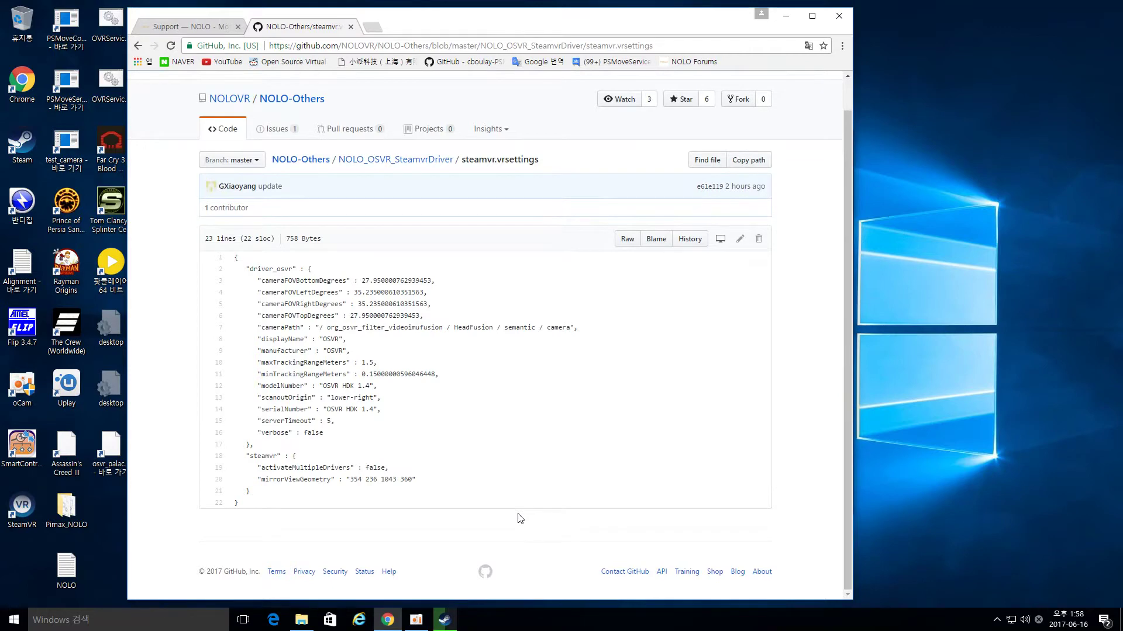
{"action": "scroll", "coordinate": [520, 519], "scroll_direction": "up", "scroll_amount": 1}
{"action": "left_click", "coordinate": [136, 45]}
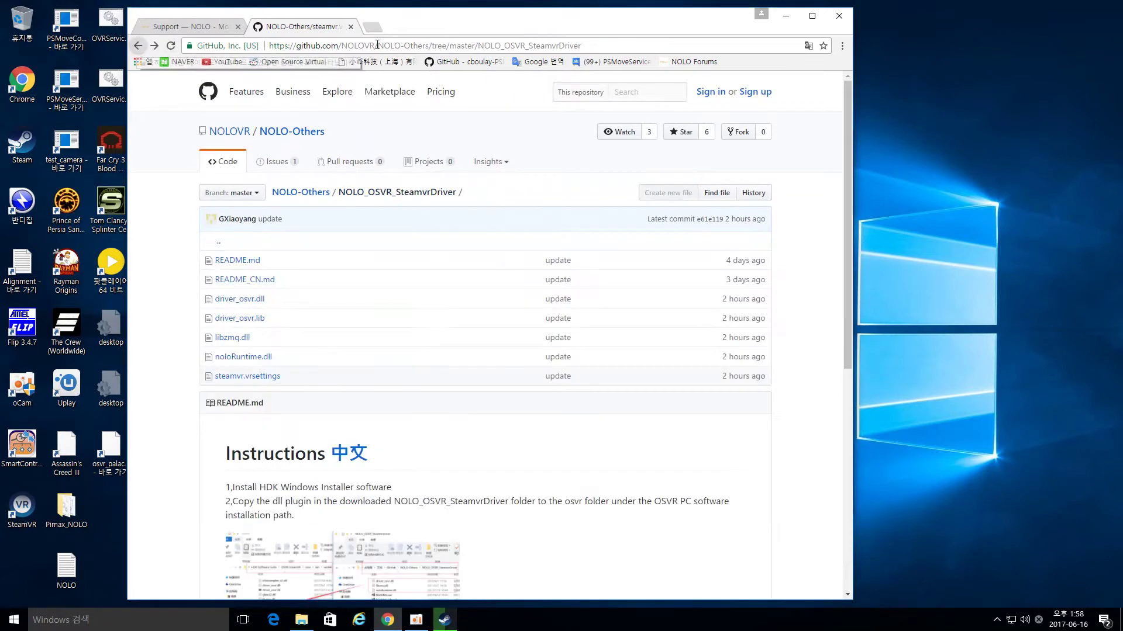
Step: Minimize the browser and bring up the Downloads folder in File Explorer
{"action": "left_click", "coordinate": [785, 16]}
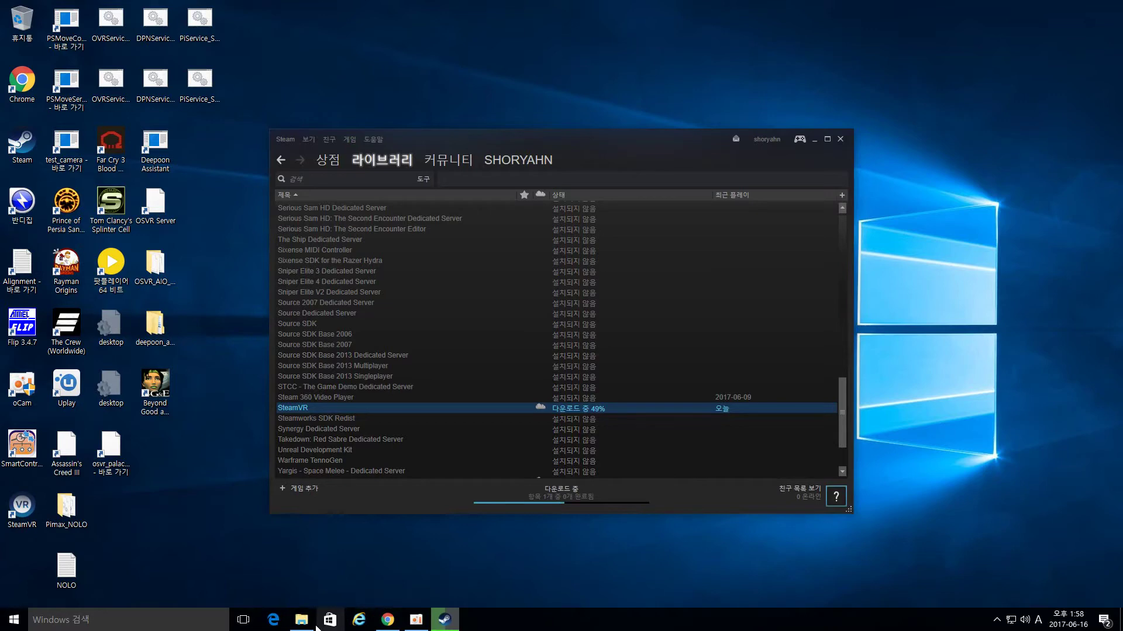
{"action": "mouse_move", "coordinate": [308, 623]}
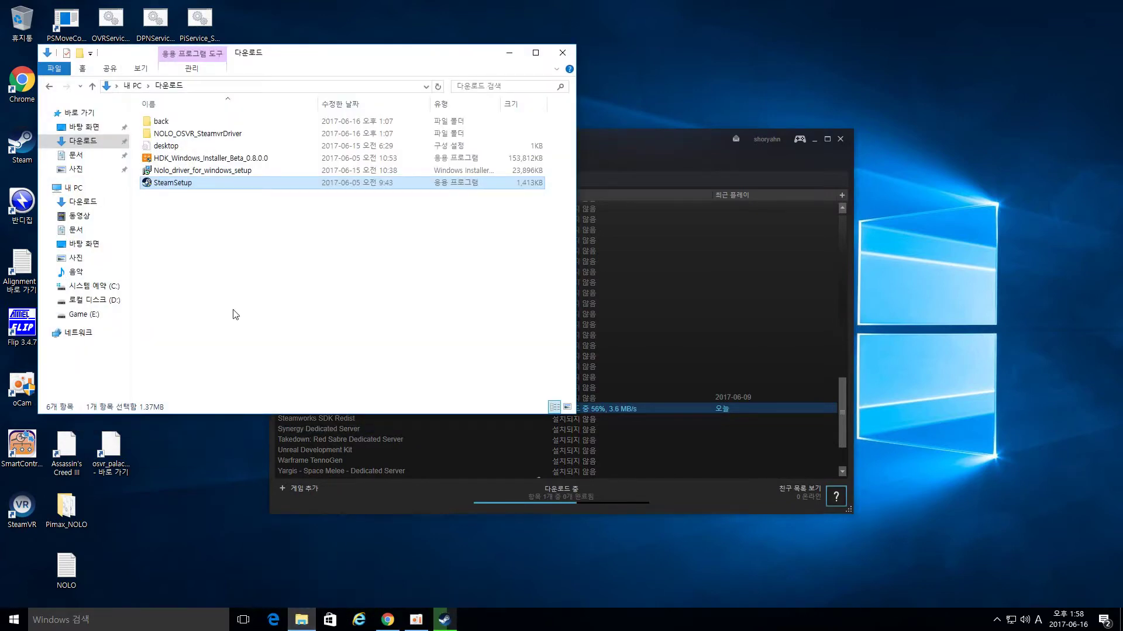
Step: Look up the HDK Windows Installer 0.8.0 download page on the OSVR website in a new Chrome tab
{"action": "left_click", "coordinate": [231, 159]}
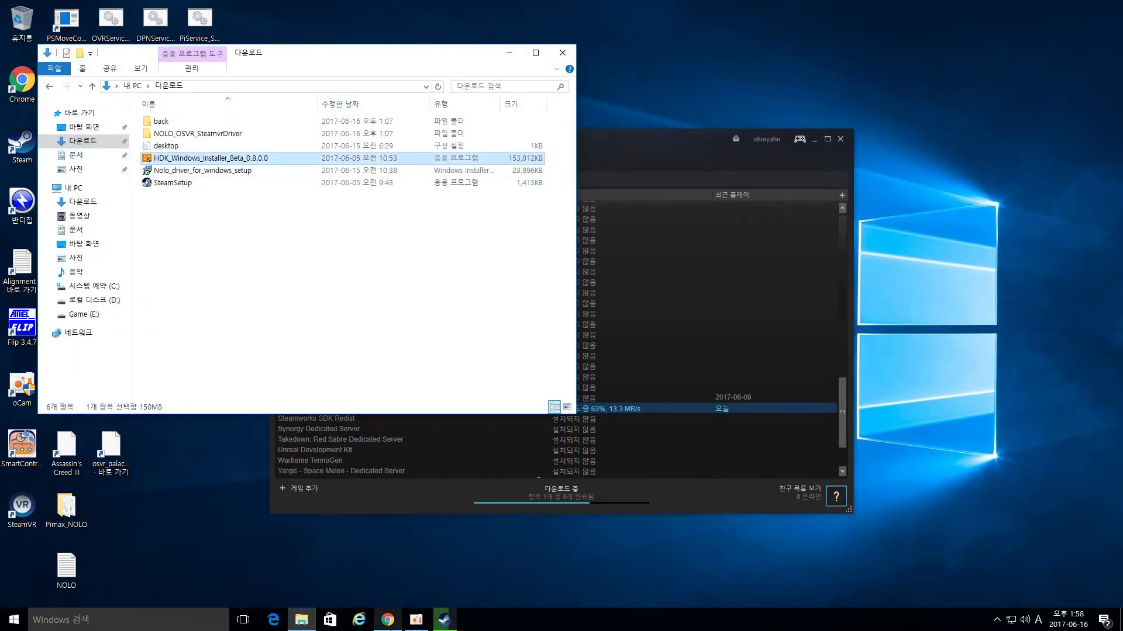
{"action": "key", "text": "alt+Tab"}
{"action": "left_click", "coordinate": [380, 27]}
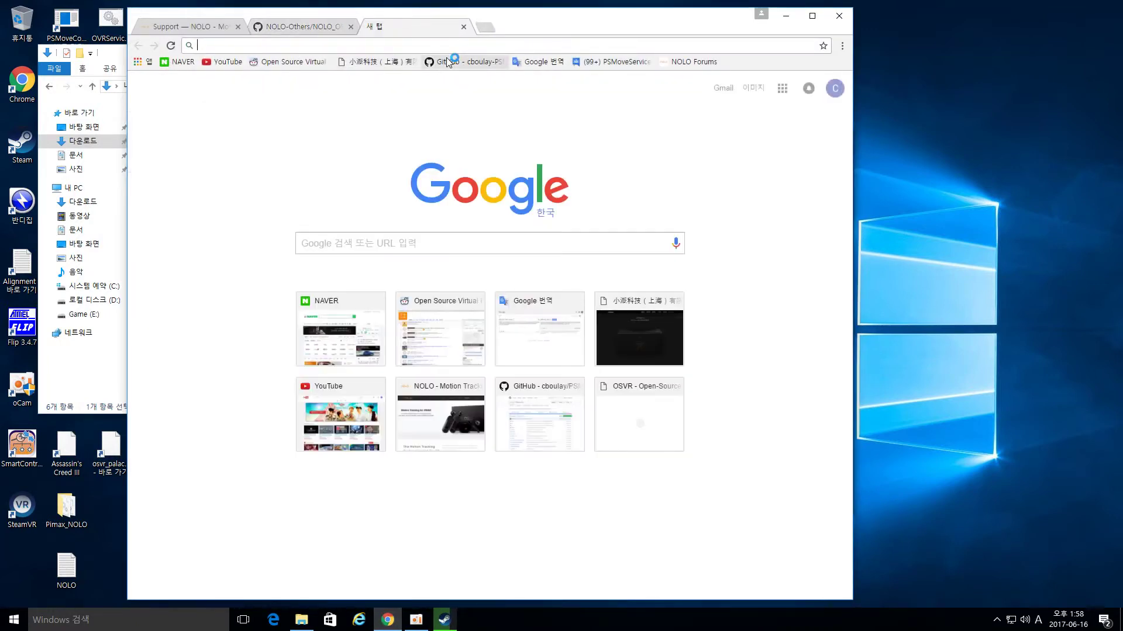
{"action": "type", "text": "osvr.com"}
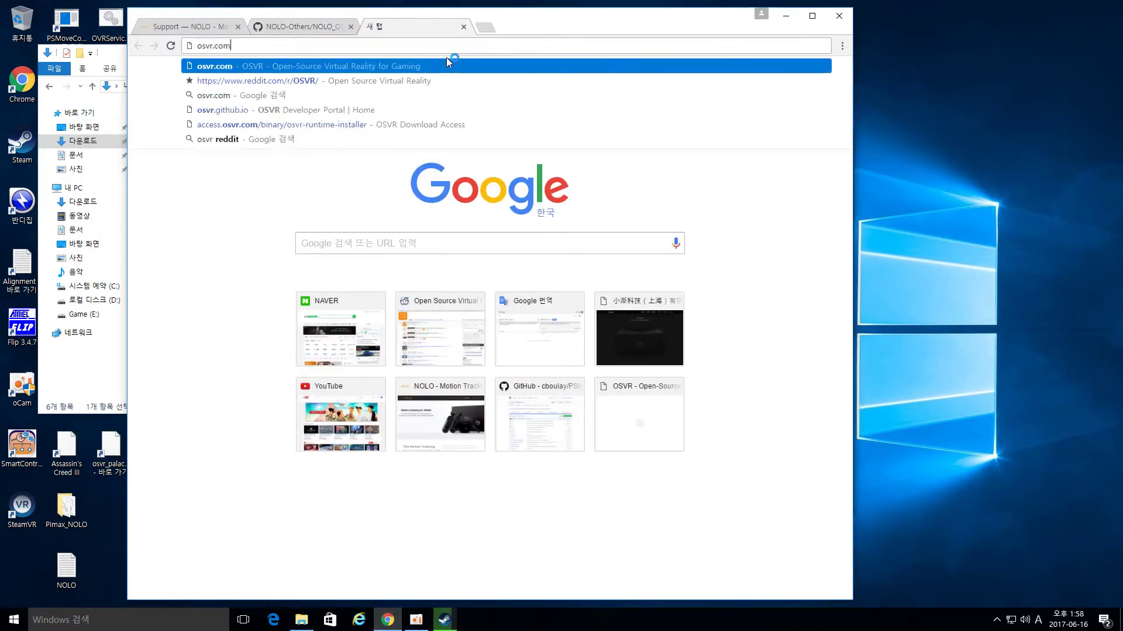
{"action": "key", "text": "Return"}
{"action": "left_click", "coordinate": [828, 267]}
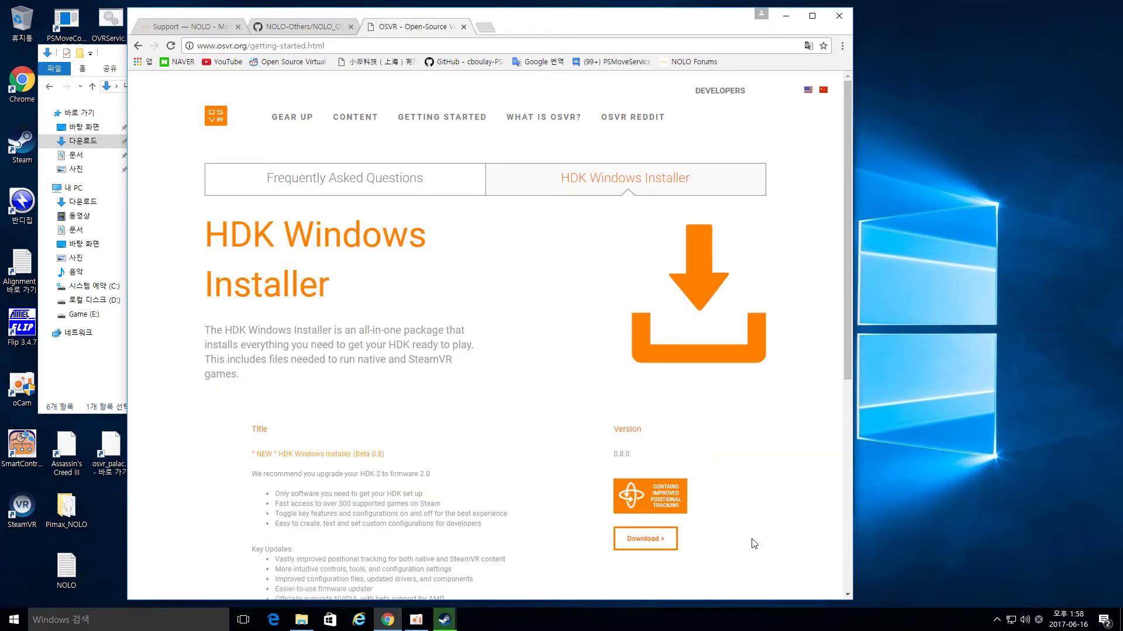
Step: Return to the Downloads folder in File Explorer and check SteamVR's download status in Steam
{"action": "left_click", "coordinate": [109, 391]}
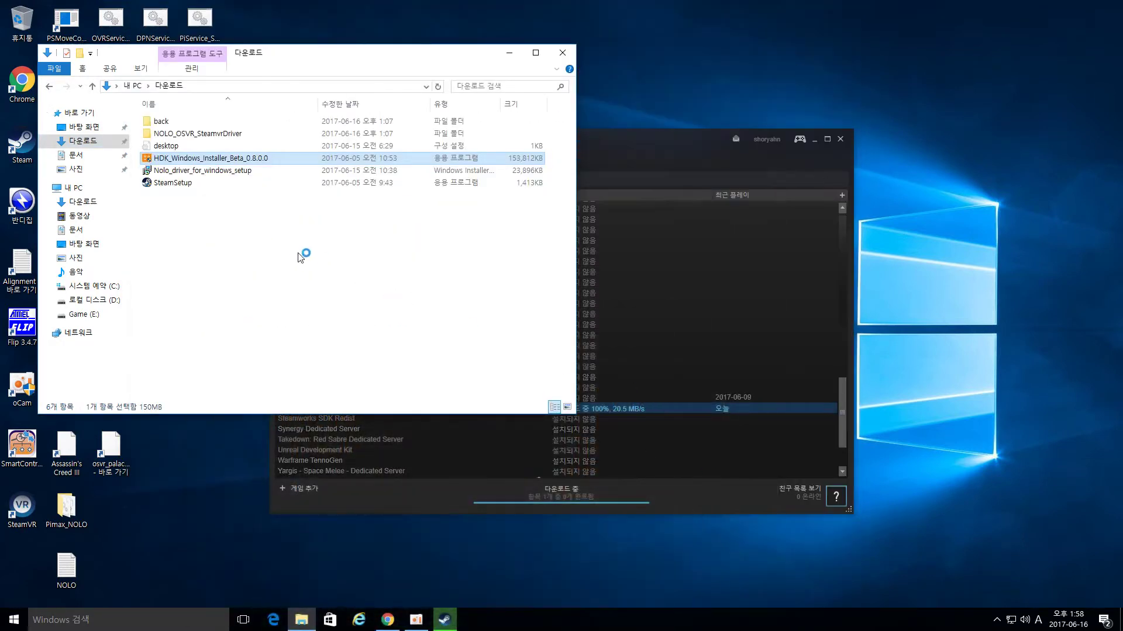
{"action": "left_click", "coordinate": [300, 257]}
{"action": "left_click", "coordinate": [365, 504]}
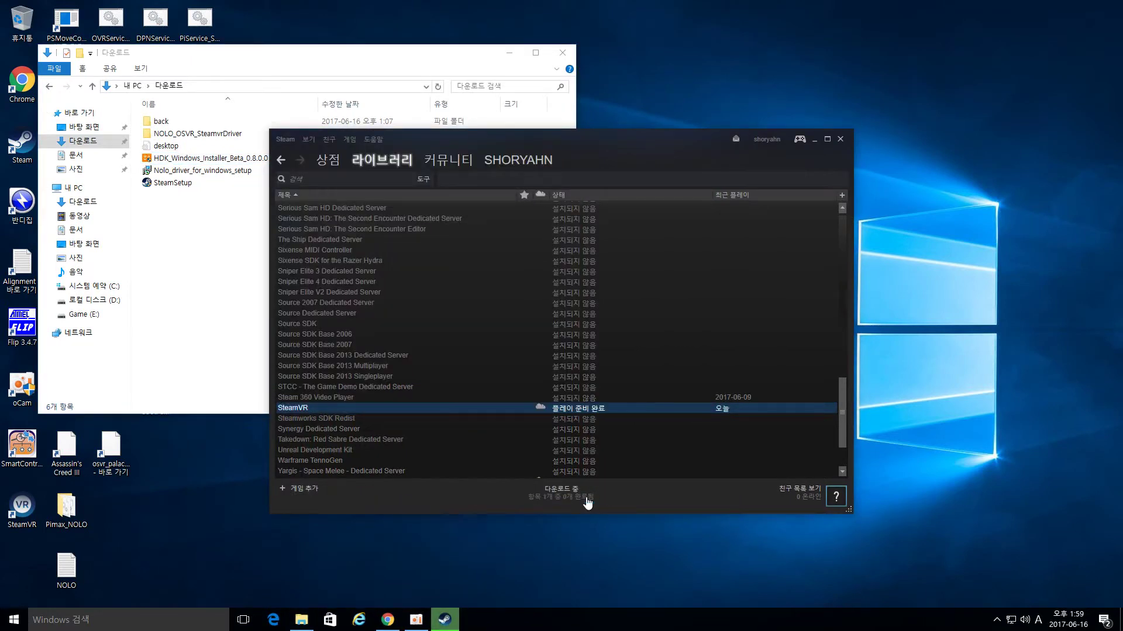
Step: Run HDK_Windows_Installer_Beta_0.8.0.0 from Downloads, accept its license agreement and complete the installation
{"action": "left_click", "coordinate": [200, 160]}
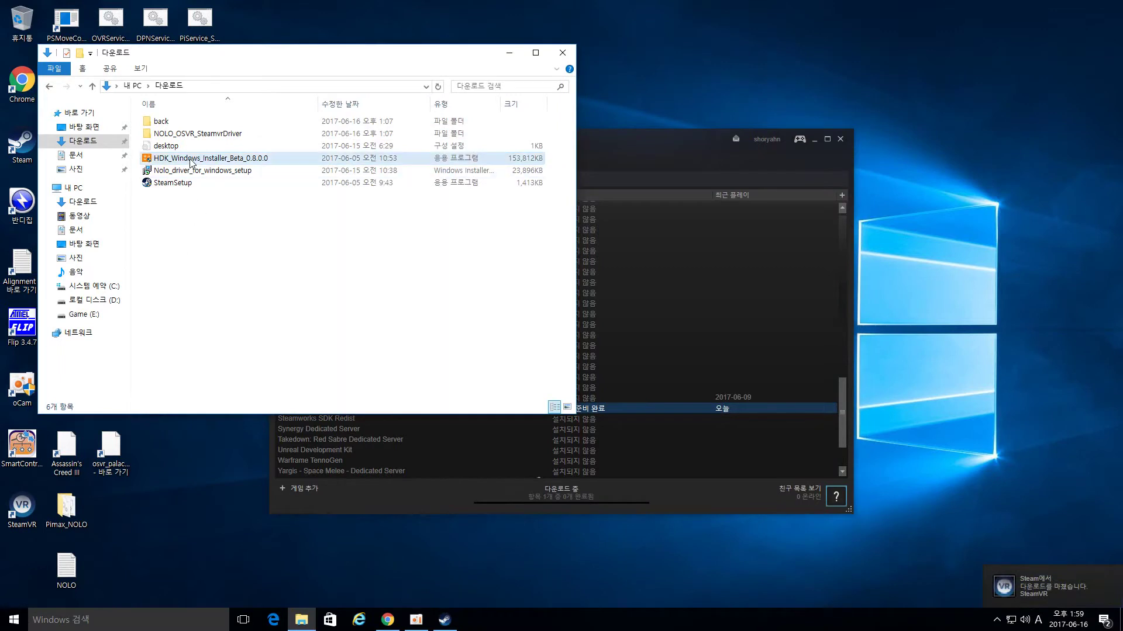
{"action": "double_click", "coordinate": [200, 160]}
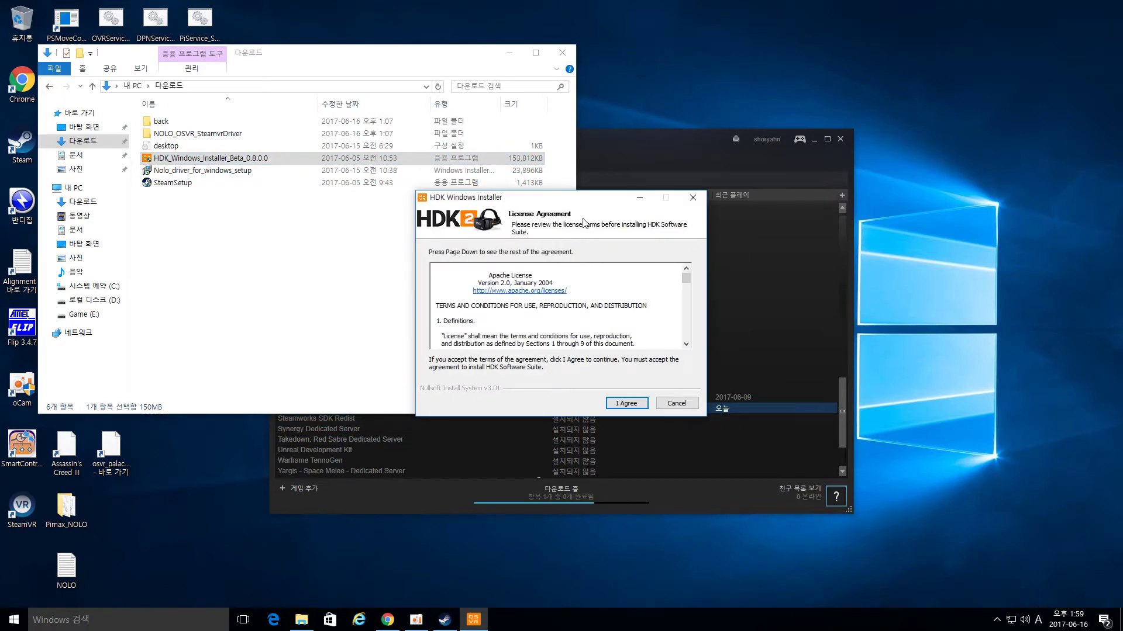
{"action": "left_click_drag", "start_coordinate": [579, 205], "coordinate": [634, 80]}
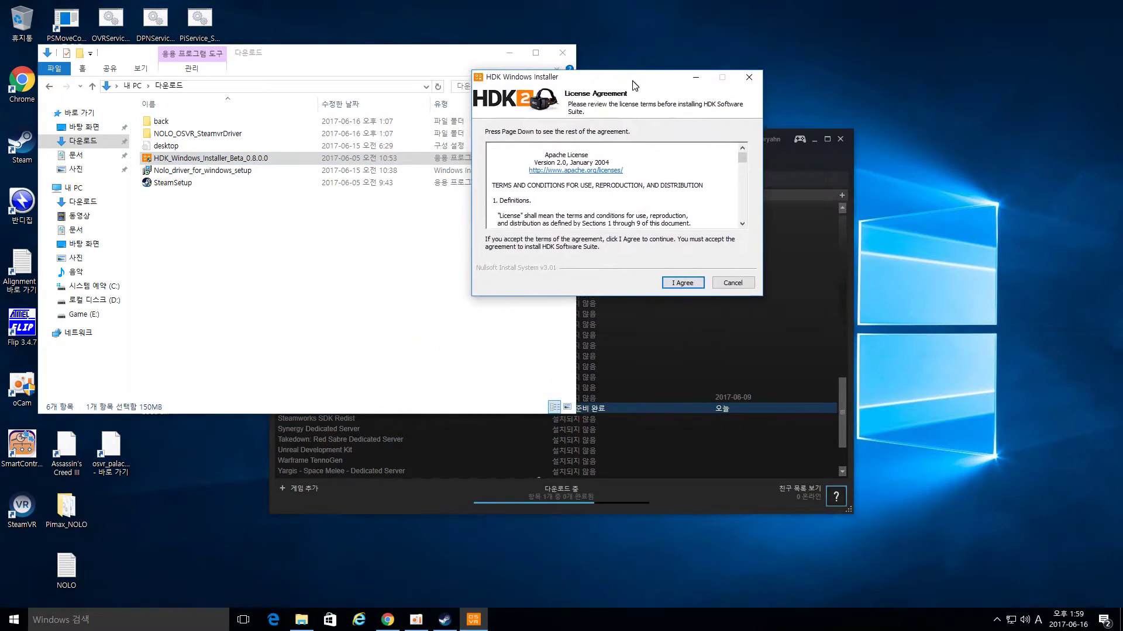
{"action": "left_click", "coordinate": [682, 280]}
{"action": "left_click", "coordinate": [683, 279]}
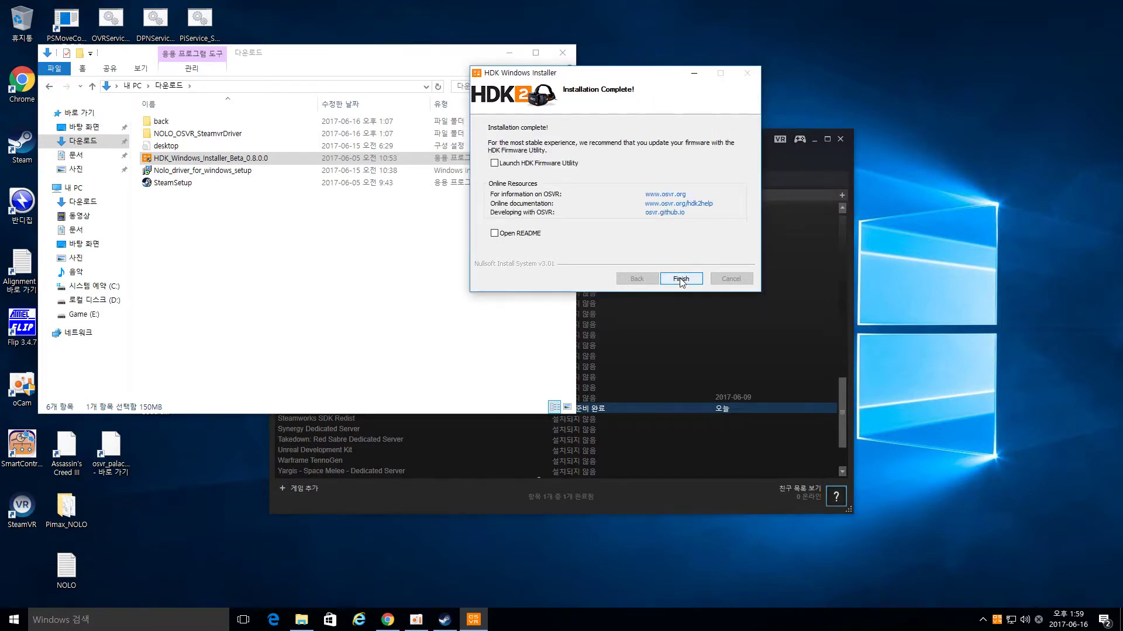
{"action": "left_click", "coordinate": [681, 279]}
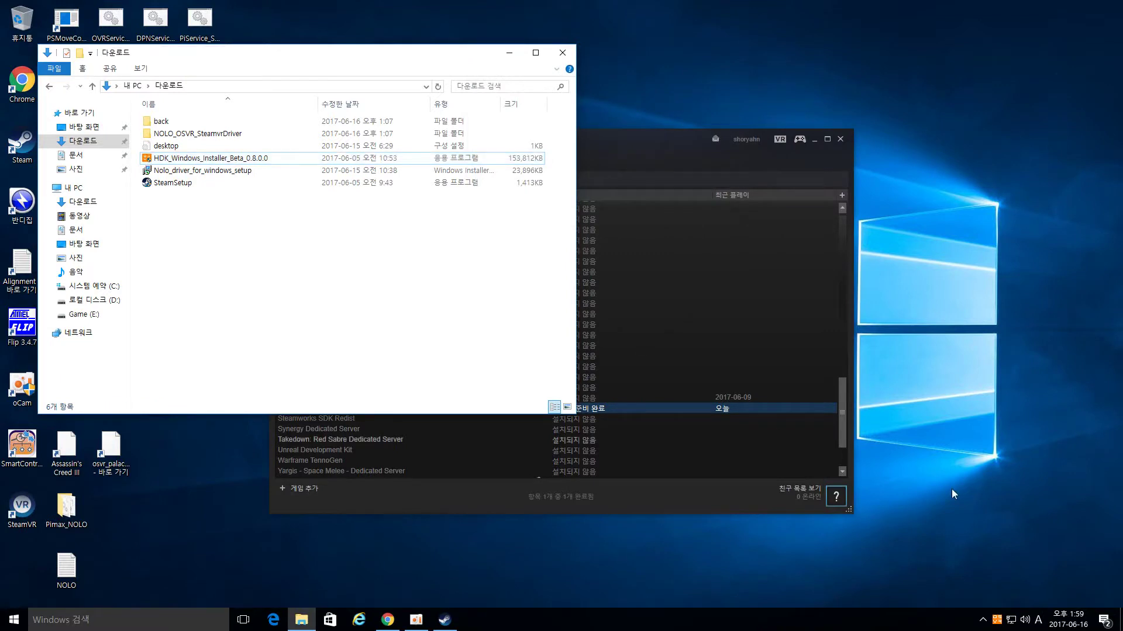
Step: View the OSVR tray application's server, configuration and display mode options, and leave without choosing any
{"action": "left_click", "coordinate": [985, 622]}
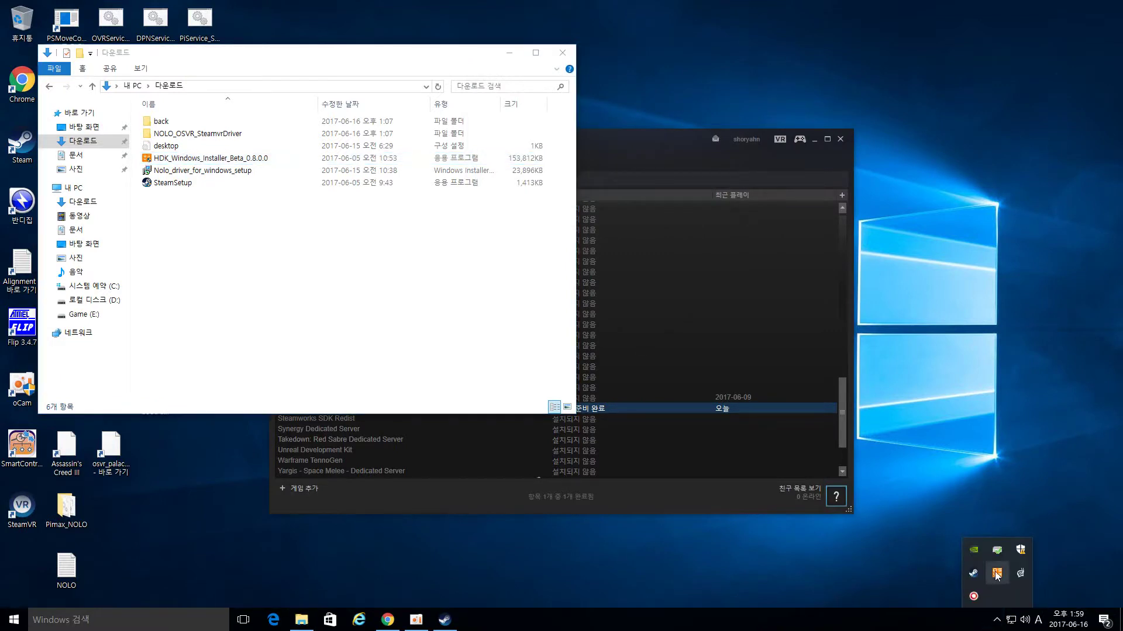
{"action": "right_click", "coordinate": [997, 573]}
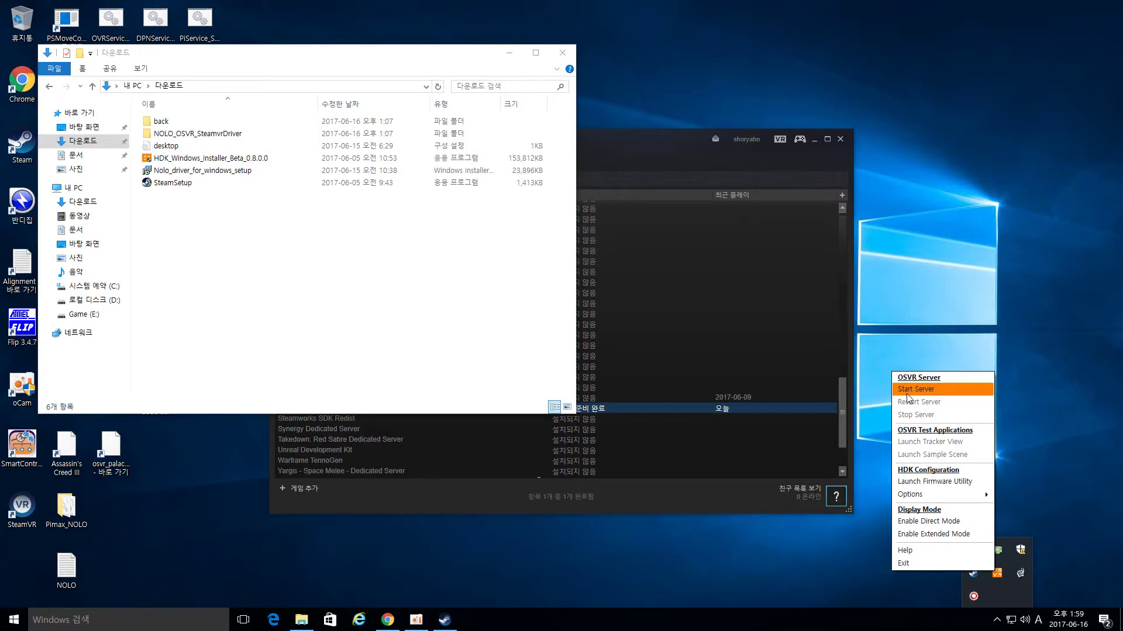
{"action": "left_click", "coordinate": [408, 368]}
Step: Open the NOLO_OSVR_SteamvrDriver folder inside Downloads
{"action": "left_click", "coordinate": [211, 172]}
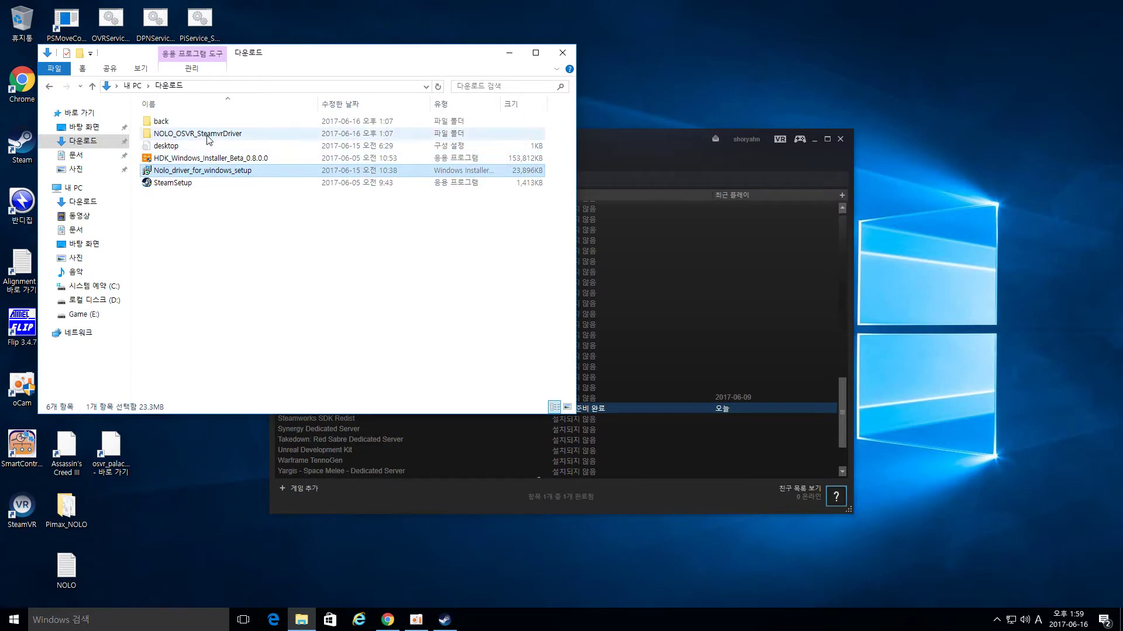
{"action": "left_click_drag", "start_coordinate": [288, 59], "coordinate": [410, 59]}
{"action": "left_click", "coordinate": [315, 134]}
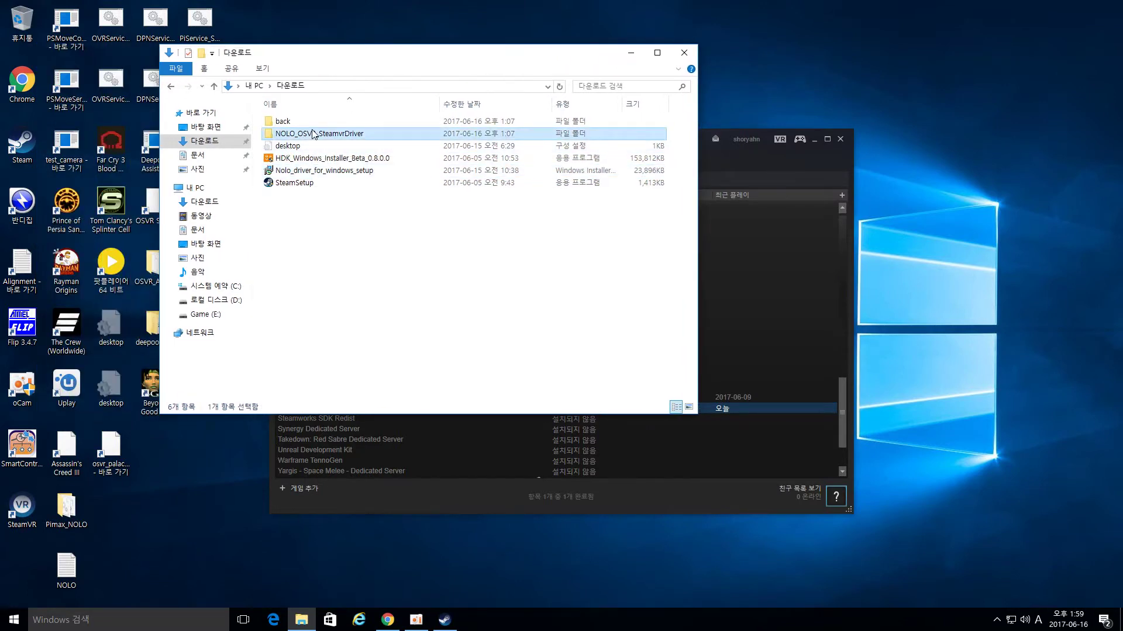
{"action": "double_click", "coordinate": [314, 136]}
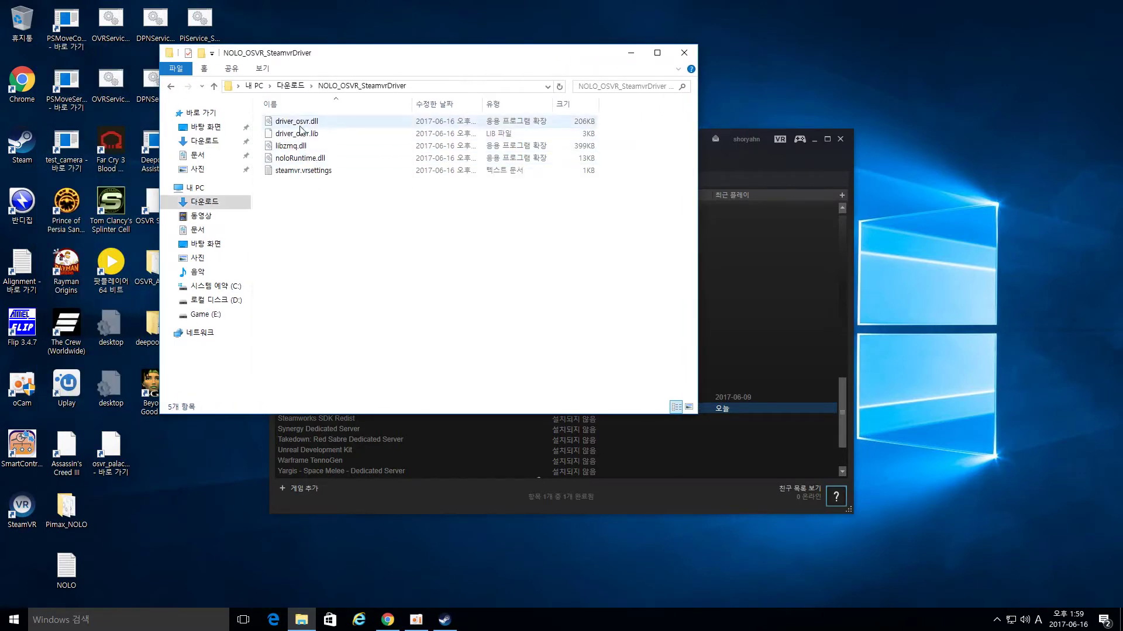
Step: Copy driver_osvr.dll, driver_osvr.lib, libzmq.dll and noloRuntime.dll from the NOLO_OSVR_SteamvrDriver folder to the clipboard
{"action": "left_click", "coordinate": [299, 122]}
{"action": "left_click", "coordinate": [300, 136]}
{"action": "left_click", "coordinate": [299, 158]}
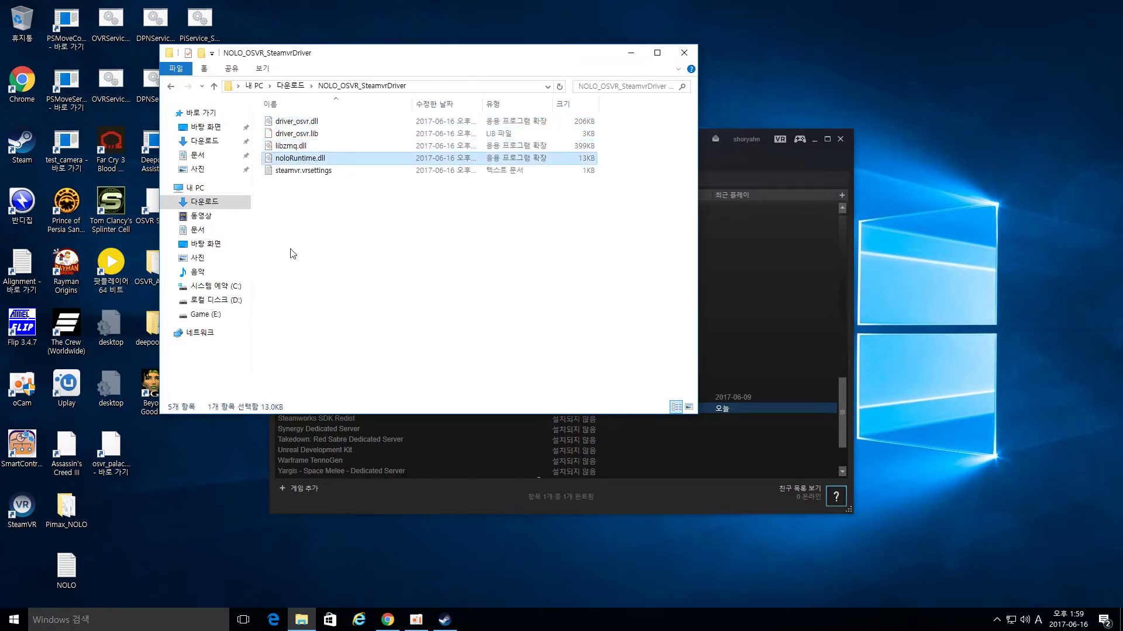
{"action": "left_click", "coordinate": [275, 121]}
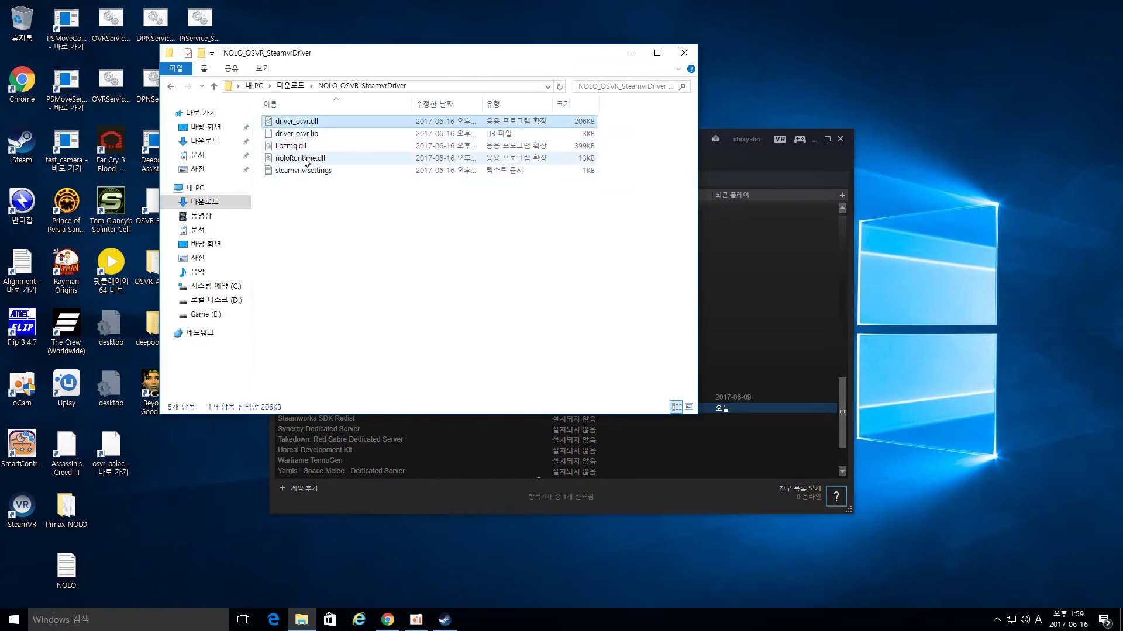
{"action": "left_click", "coordinate": [305, 163], "text": "shift"}
{"action": "right_click", "coordinate": [298, 137]}
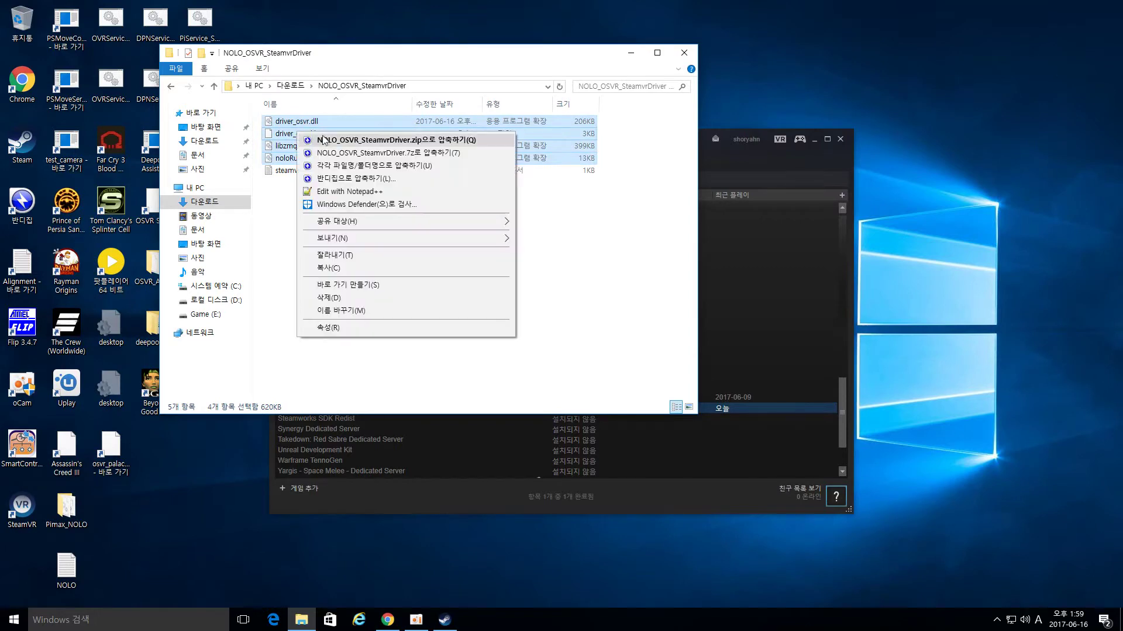
{"action": "left_click", "coordinate": [336, 269]}
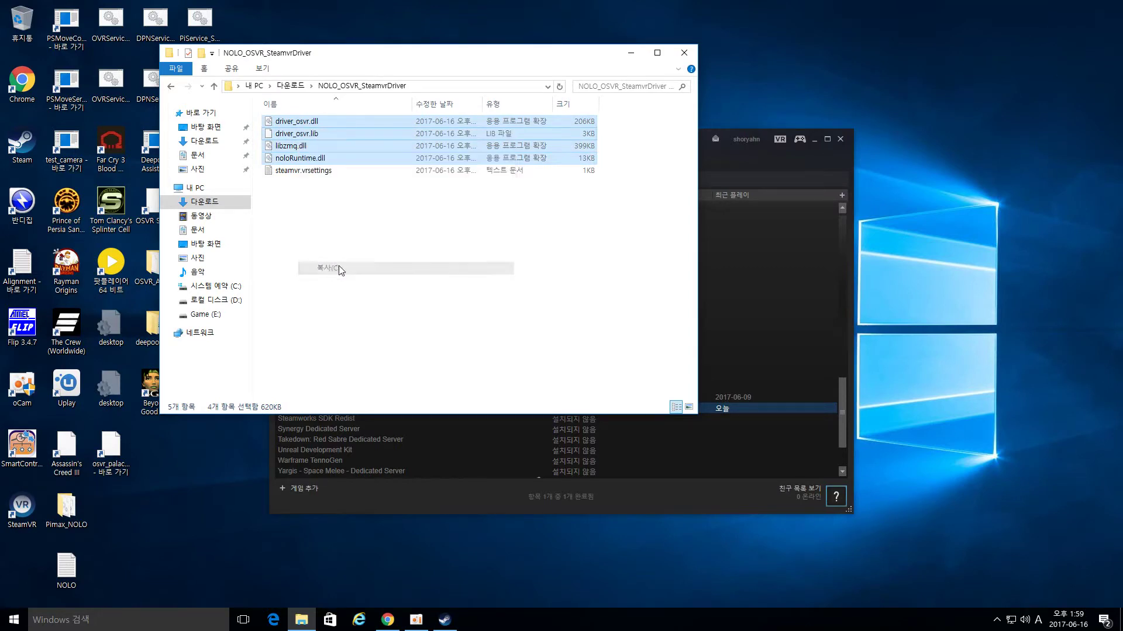
{"action": "left_click", "coordinate": [334, 270]}
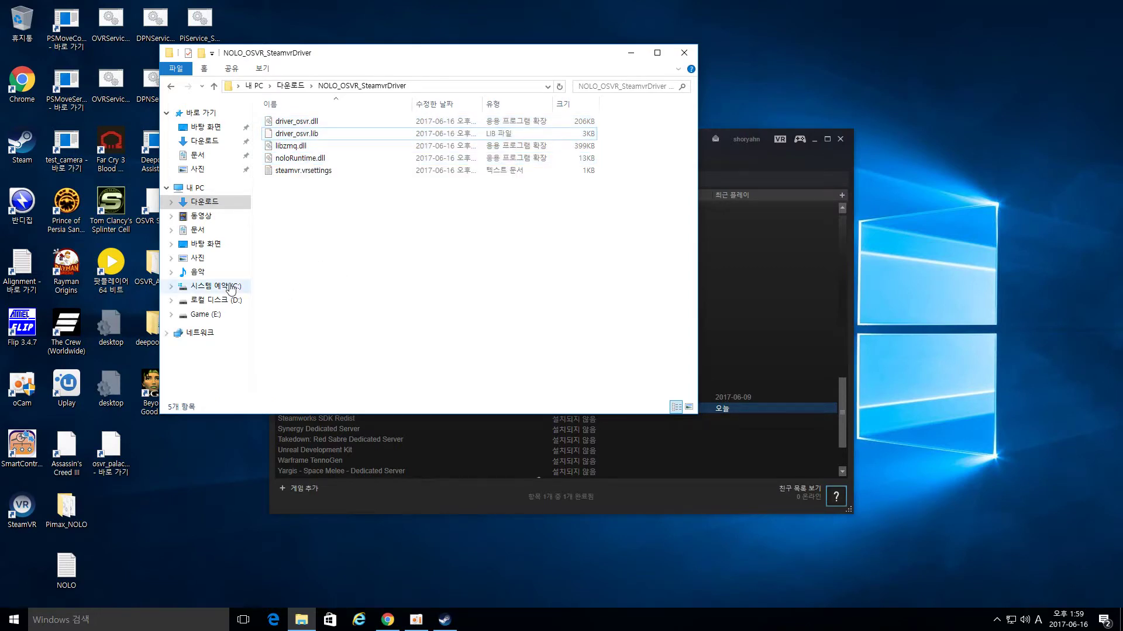
Step: Browse on drive C: to Program Files\HDK-Software-Suite\OSVR-SteamVR\osvr\bin\win64
{"action": "left_click", "coordinate": [231, 289]}
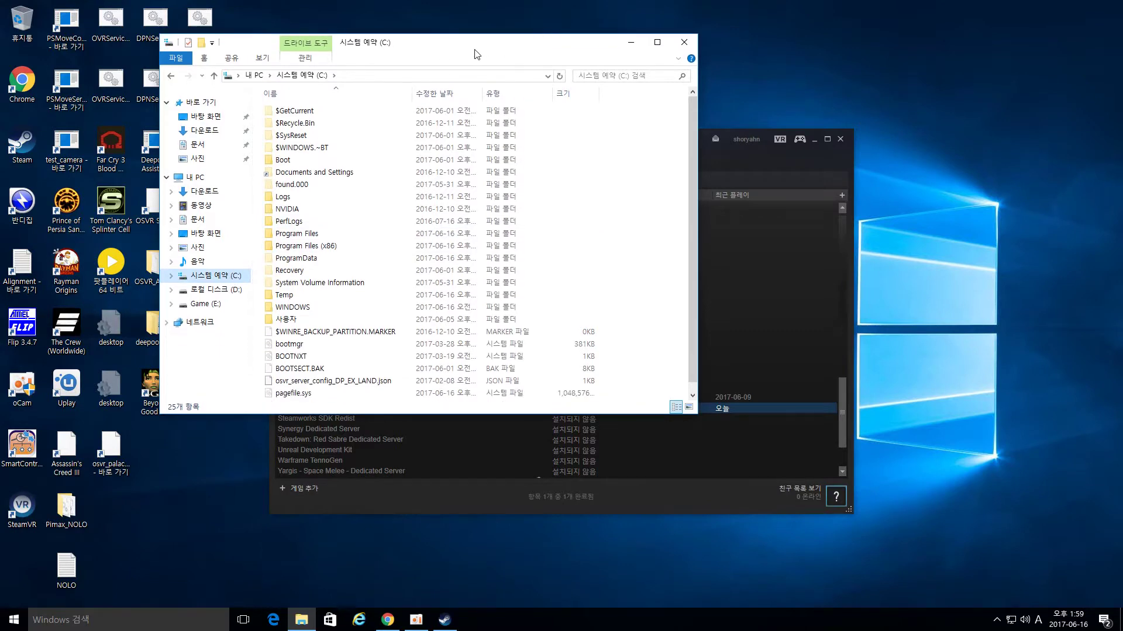
{"action": "left_click_drag", "start_coordinate": [481, 54], "coordinate": [556, 38]}
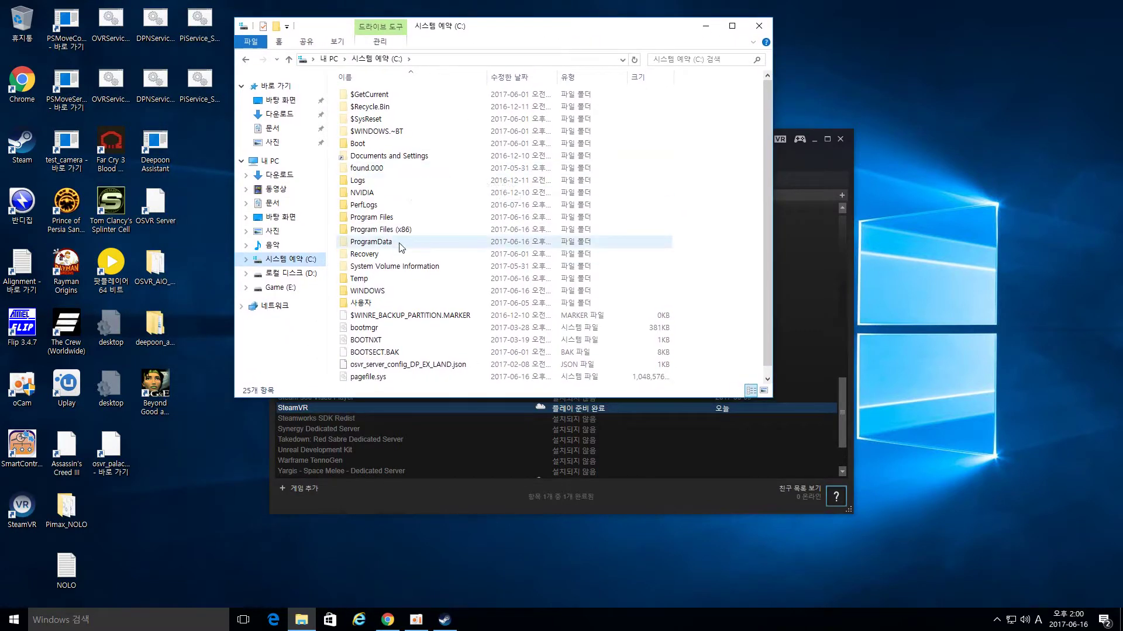
{"action": "double_click", "coordinate": [386, 217]}
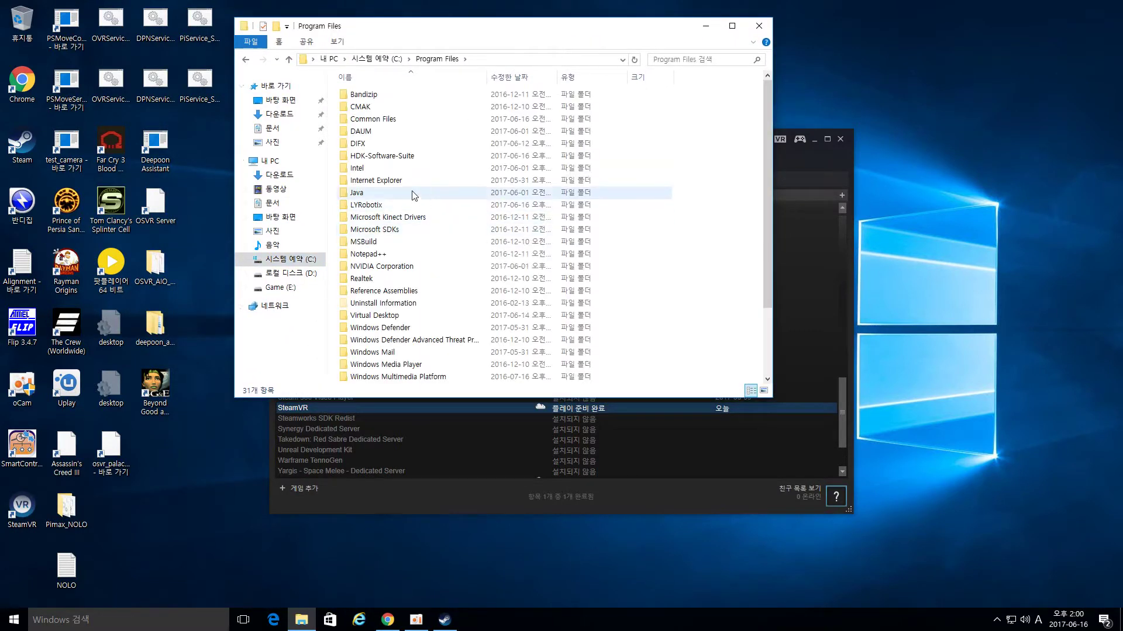
{"action": "double_click", "coordinate": [398, 156]}
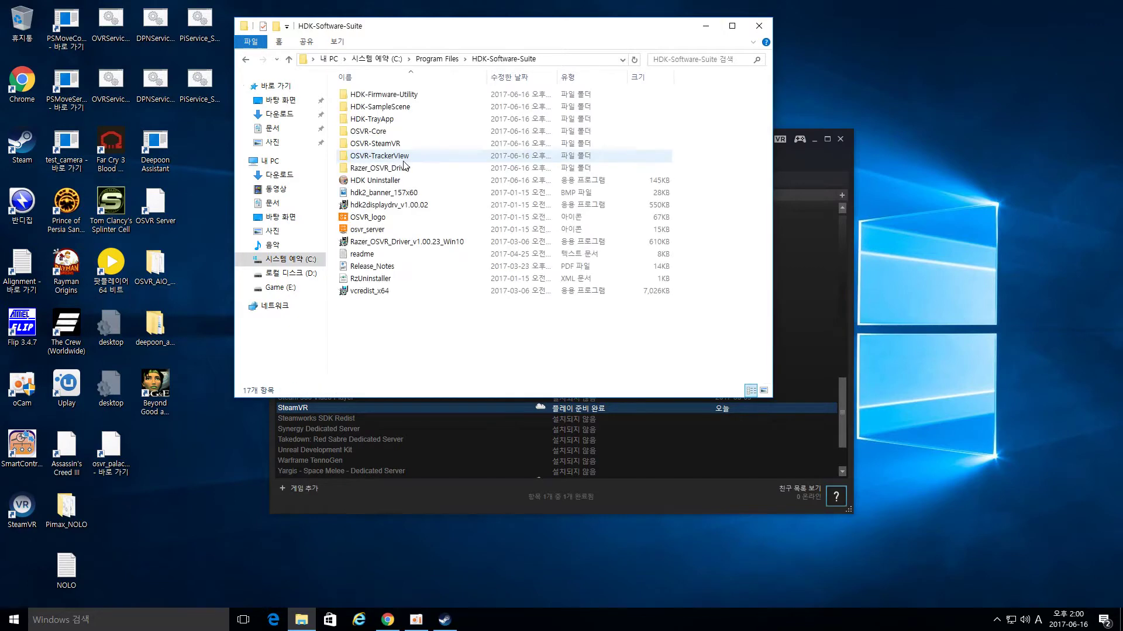
{"action": "double_click", "coordinate": [375, 144]}
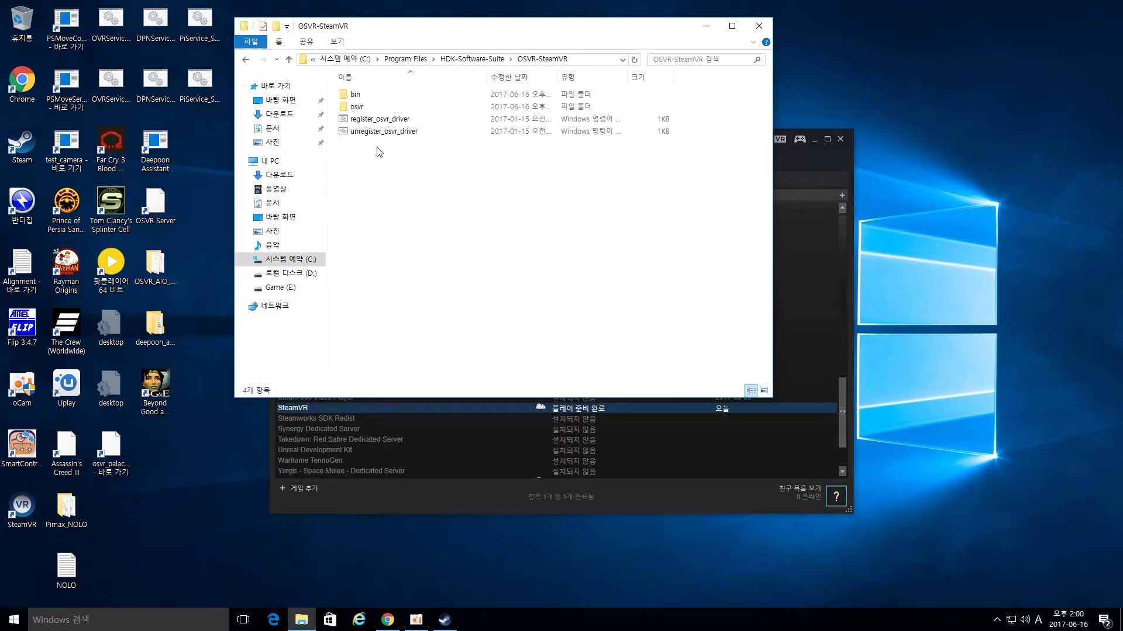
{"action": "double_click", "coordinate": [358, 108]}
{"action": "left_click", "coordinate": [357, 98]}
{"action": "double_click", "coordinate": [356, 99]}
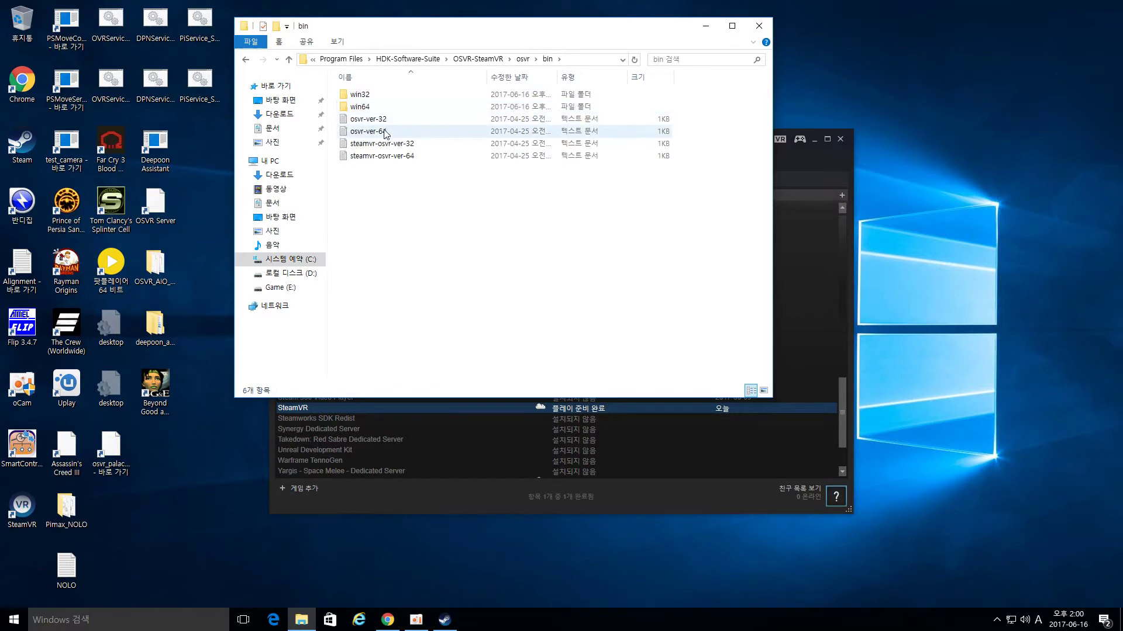
{"action": "double_click", "coordinate": [360, 107]}
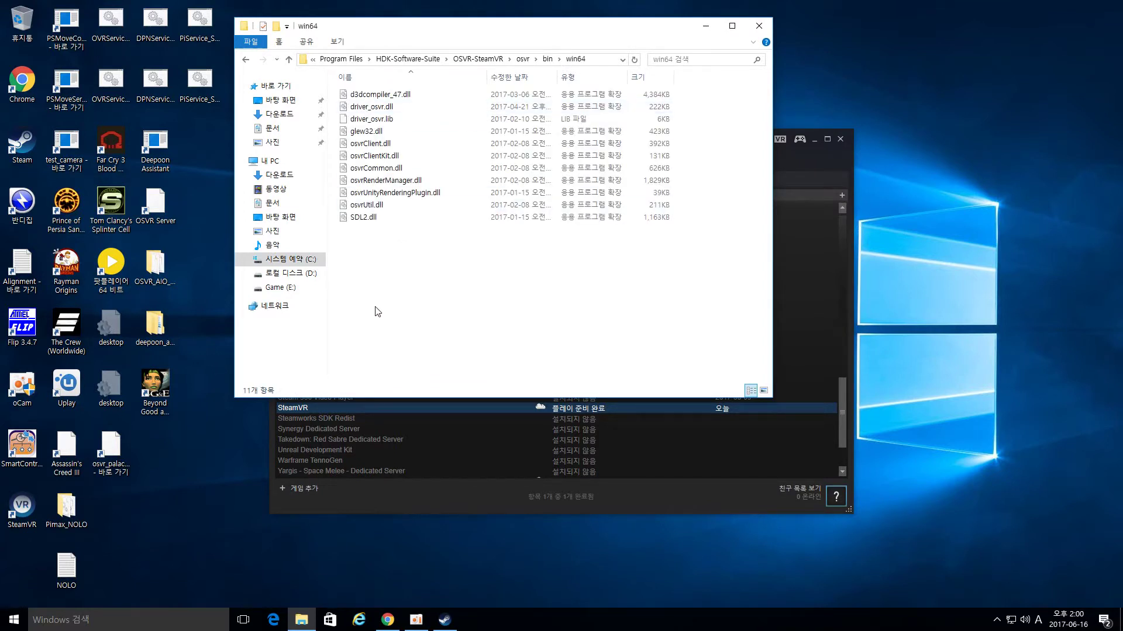
Step: Paste the four copied driver files into the win64 folder, overwriting the existing files with the same names
{"action": "right_click", "coordinate": [416, 270]}
{"action": "left_click", "coordinate": [470, 364]}
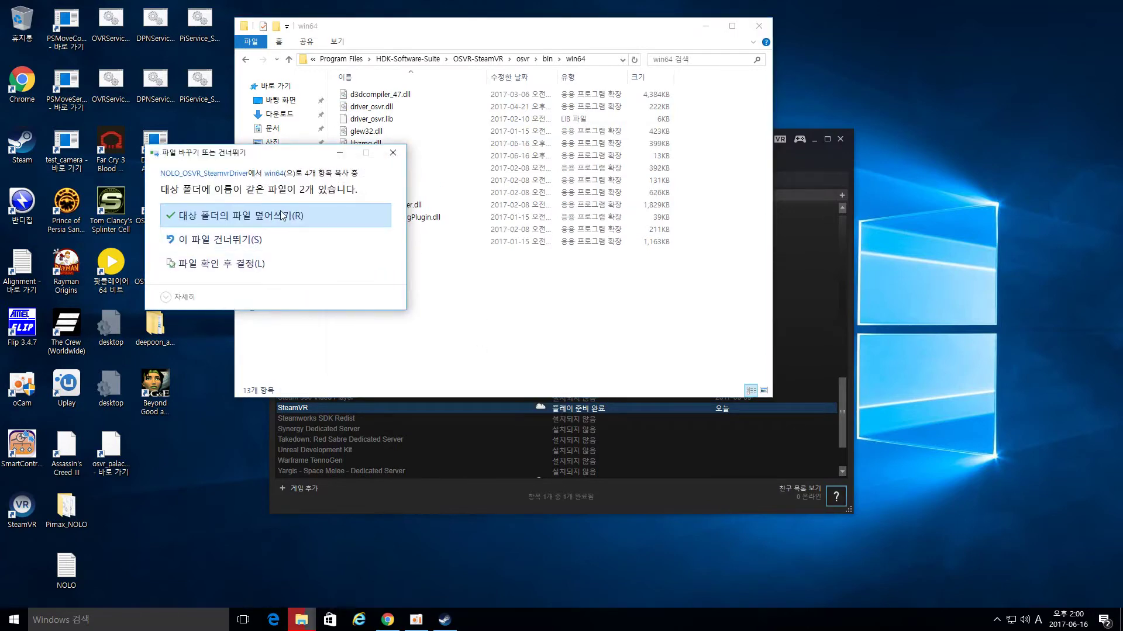
{"action": "left_click", "coordinate": [328, 216]}
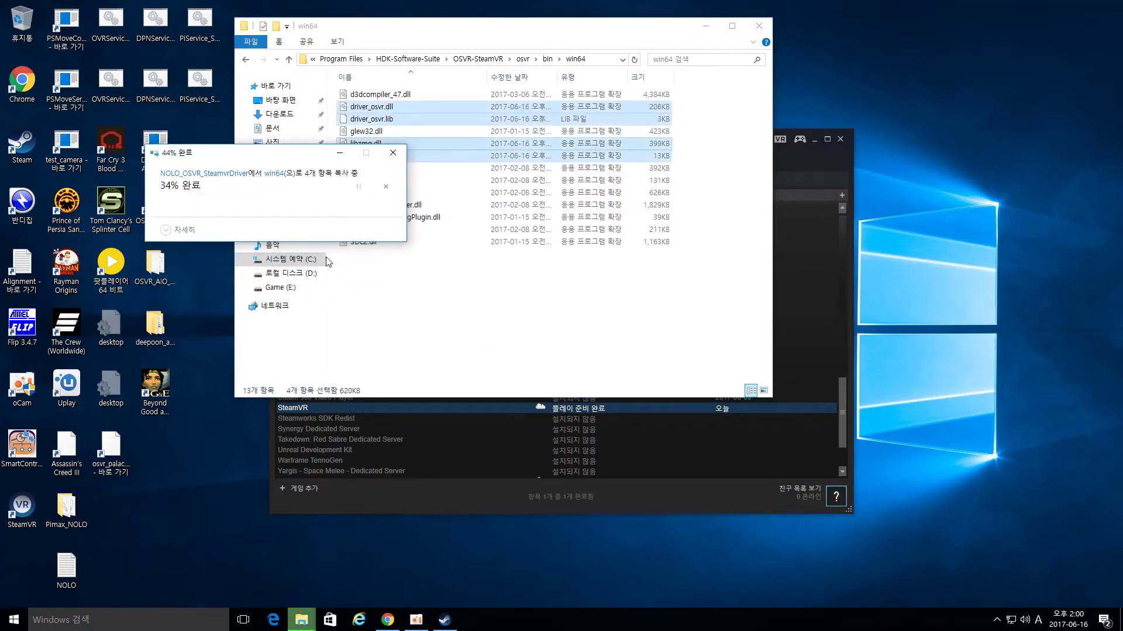
{"action": "left_click", "coordinate": [443, 306]}
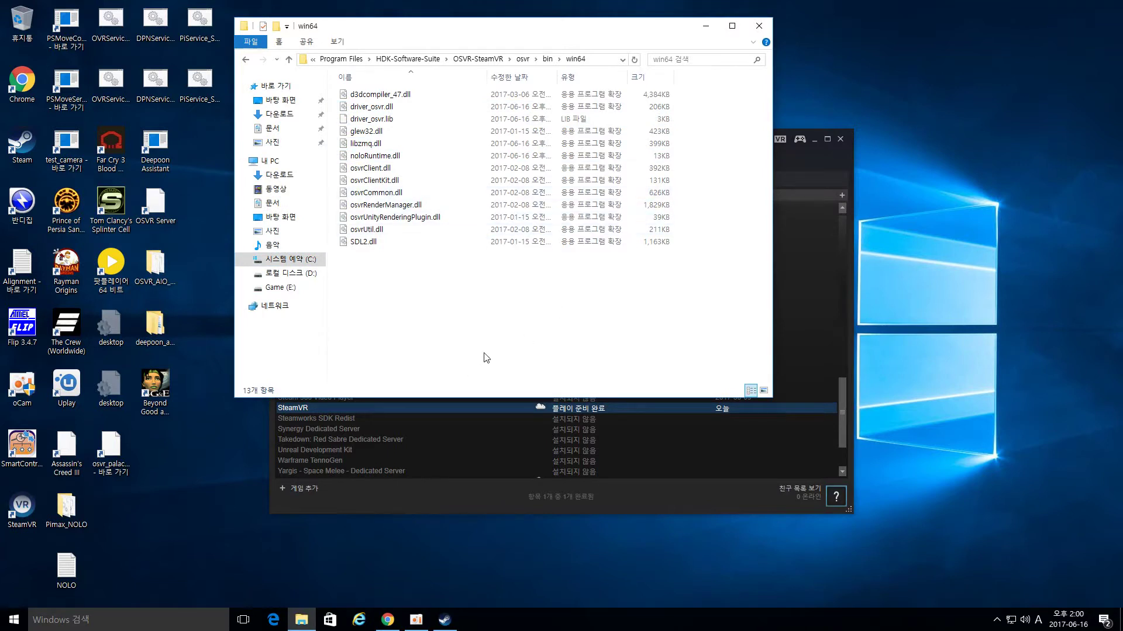
Step: Launch the Nolo_driver_for_windows_setup installer from the Downloads folder
{"action": "left_click", "coordinate": [289, 180]}
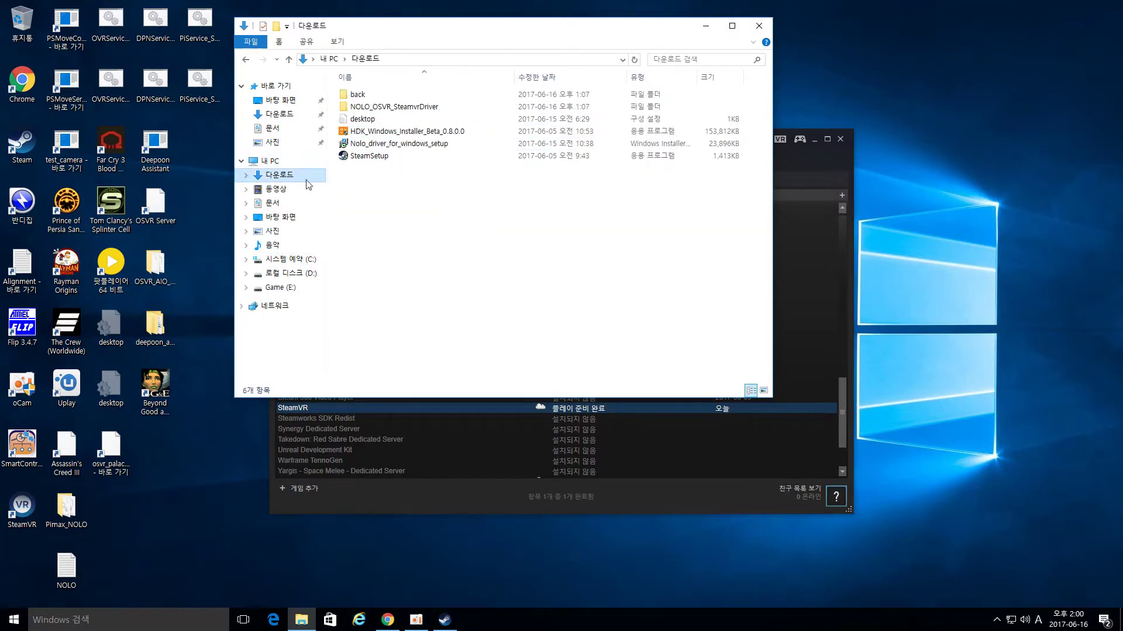
{"action": "left_click", "coordinate": [388, 146]}
{"action": "left_click", "coordinate": [408, 222]}
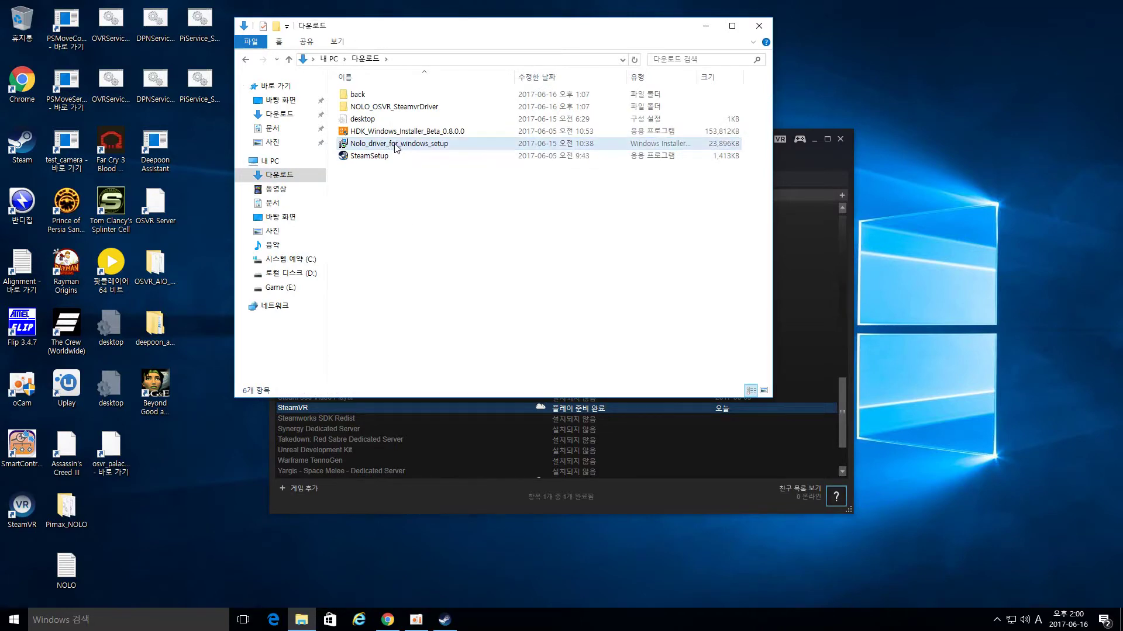
{"action": "double_click", "coordinate": [396, 146]}
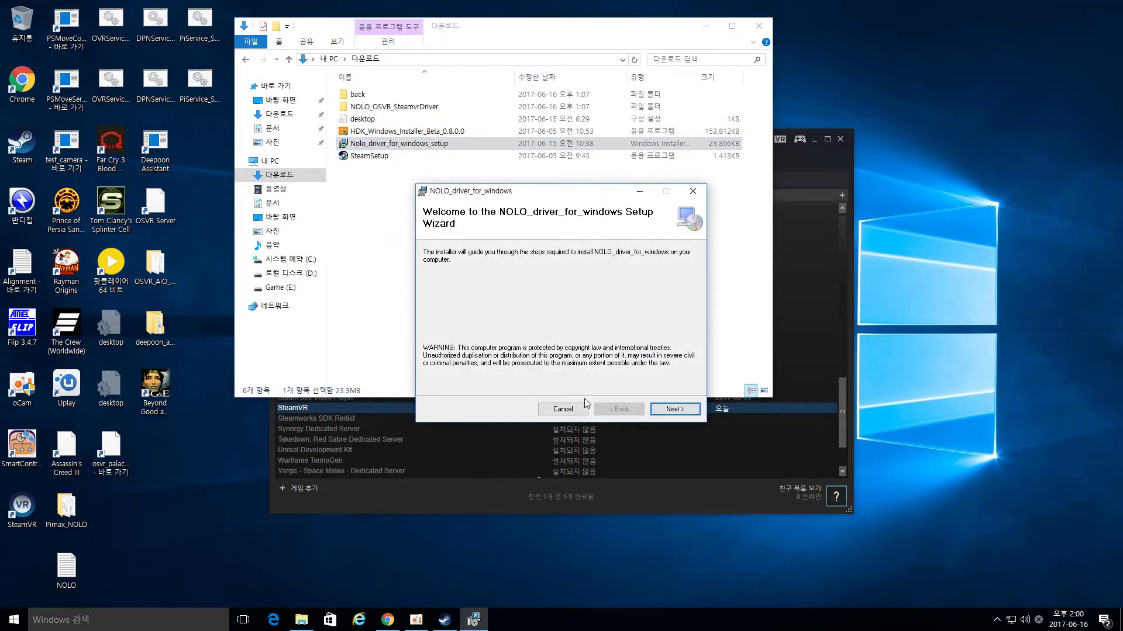
Step: Install NOLO_driver_for_windows for Everyone in the default folder, close the wizard and minimize the Downloads window
{"action": "left_click", "coordinate": [657, 409]}
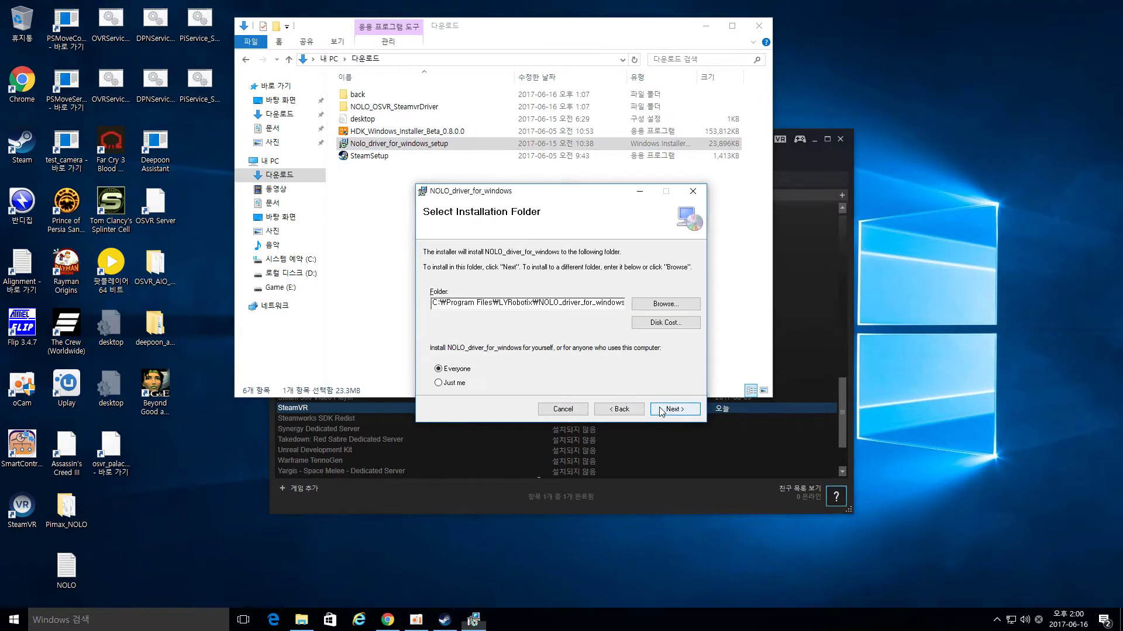
{"action": "left_click", "coordinate": [661, 410]}
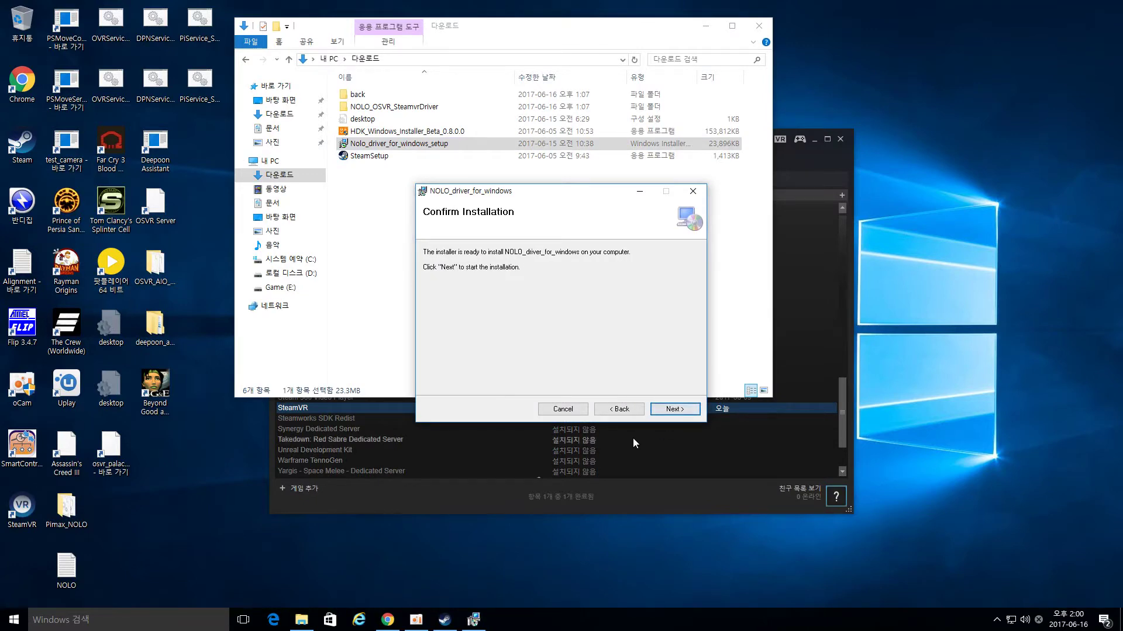
{"action": "left_click", "coordinate": [658, 412]}
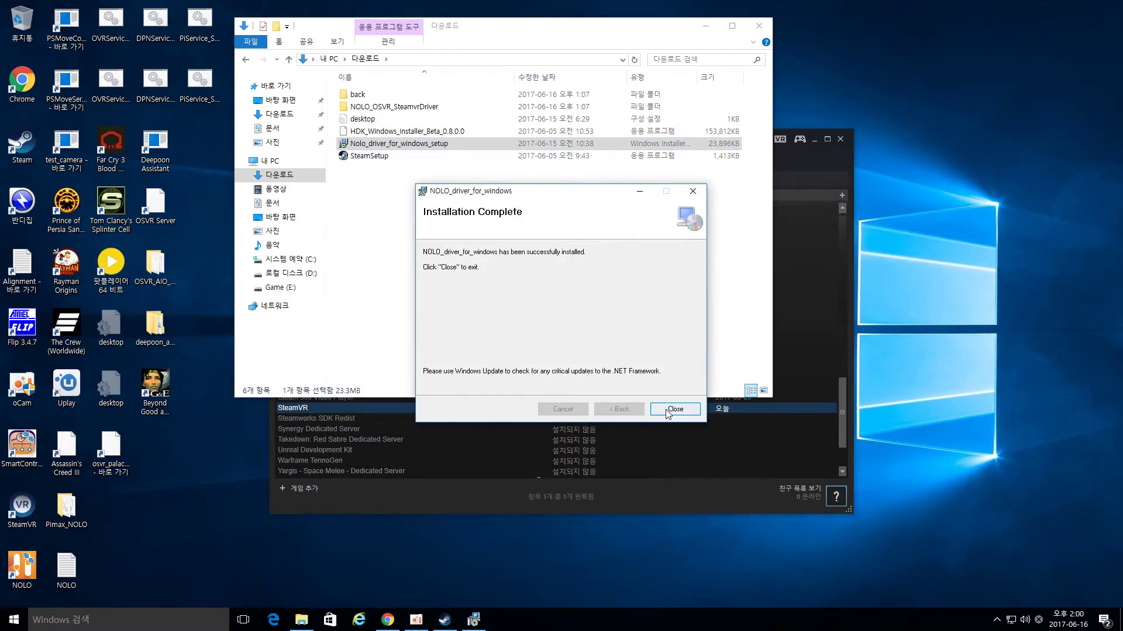
{"action": "left_click", "coordinate": [666, 409]}
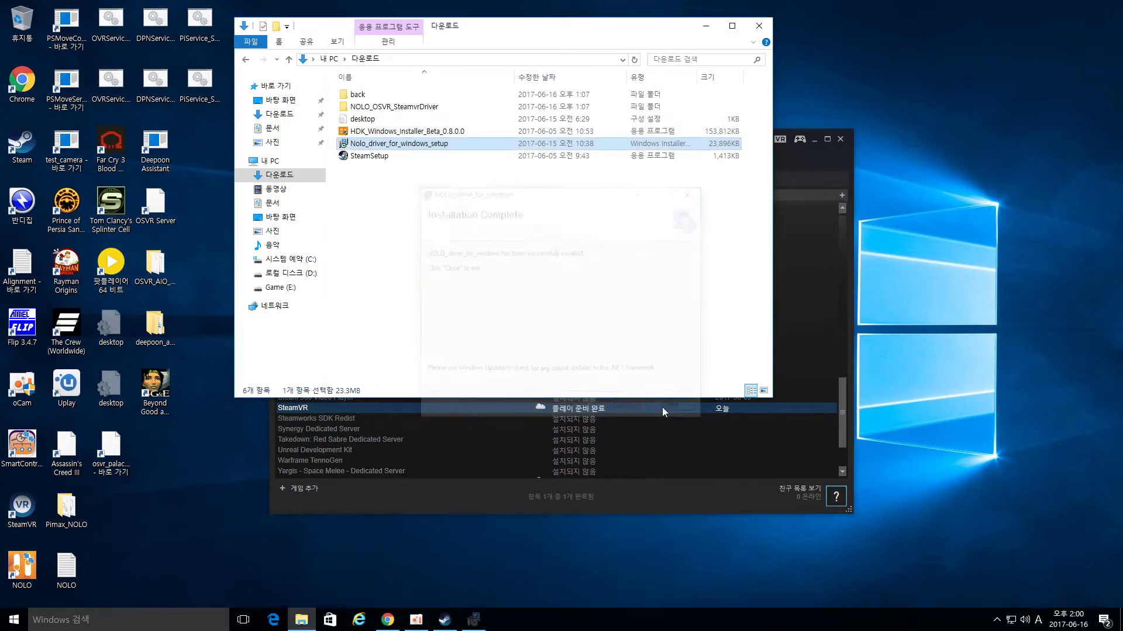
{"action": "left_click", "coordinate": [705, 26]}
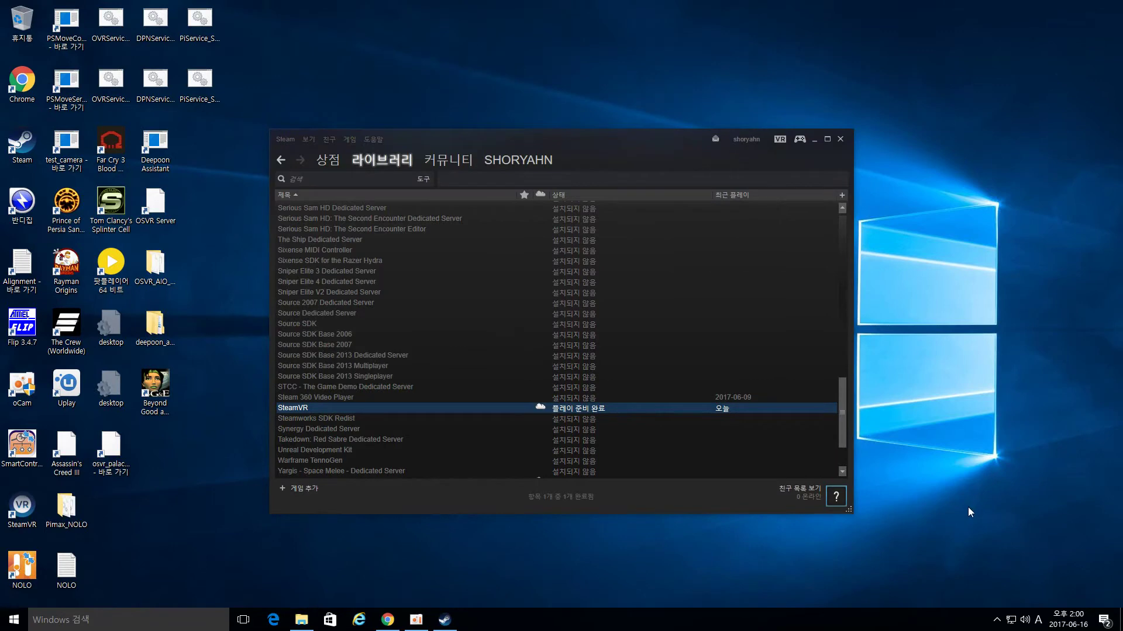
Step: Start the OSVR server from its background utility and recenter the headset
{"action": "left_click", "coordinate": [996, 619]}
{"action": "right_click", "coordinate": [997, 573]}
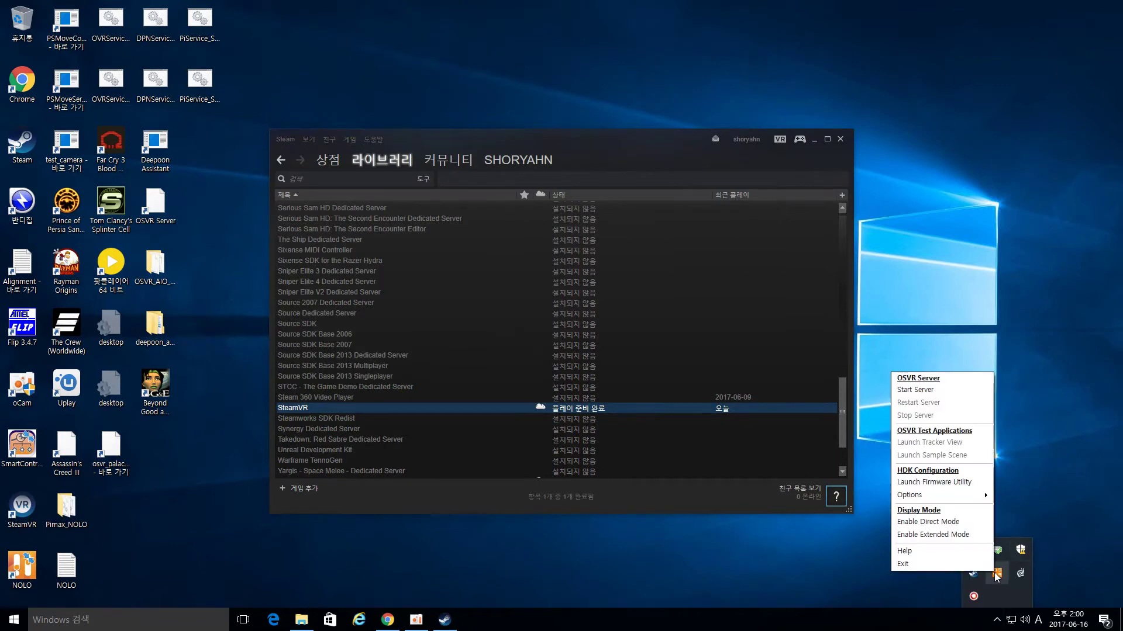
{"action": "left_click", "coordinate": [930, 390]}
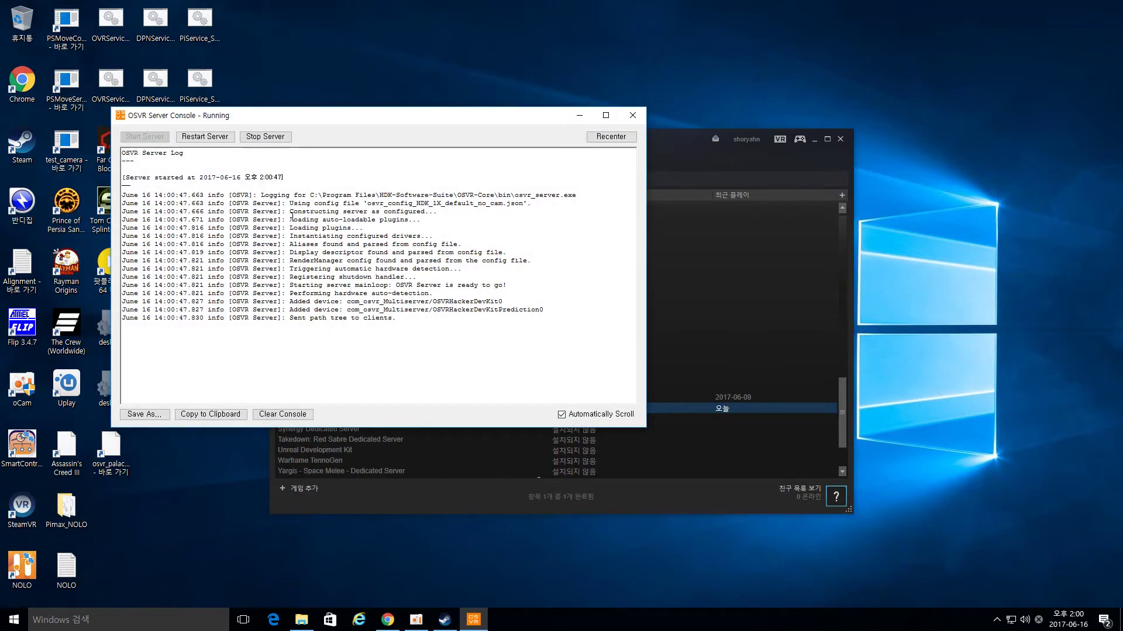
{"action": "left_click", "coordinate": [611, 141]}
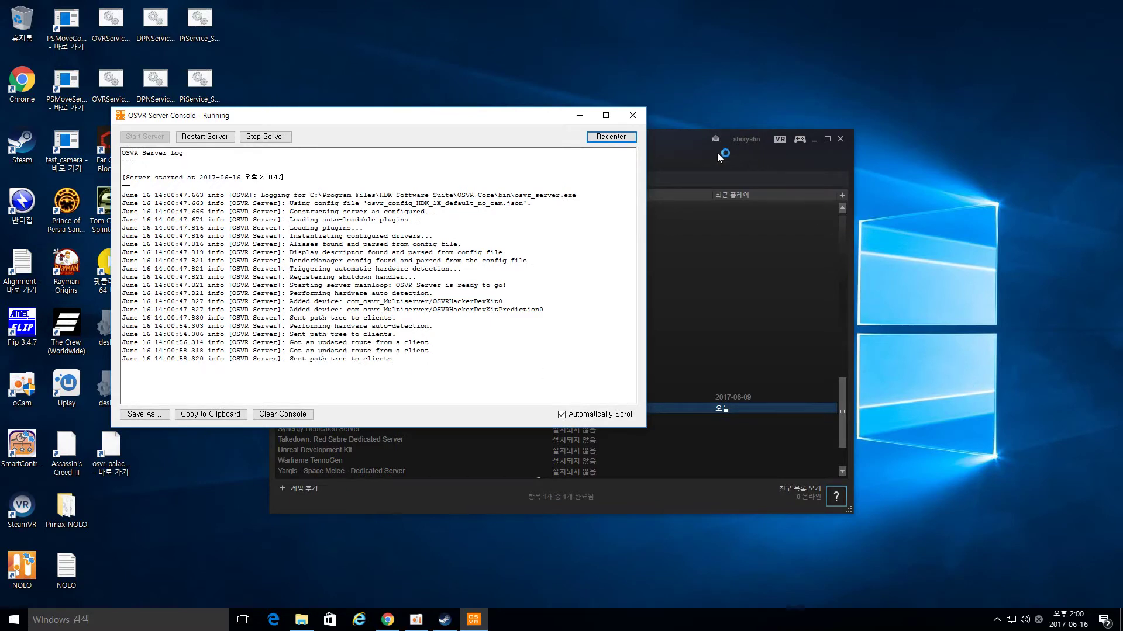
Step: Launch SteamVR from Steam and run its room setup
{"action": "left_click", "coordinate": [777, 160]}
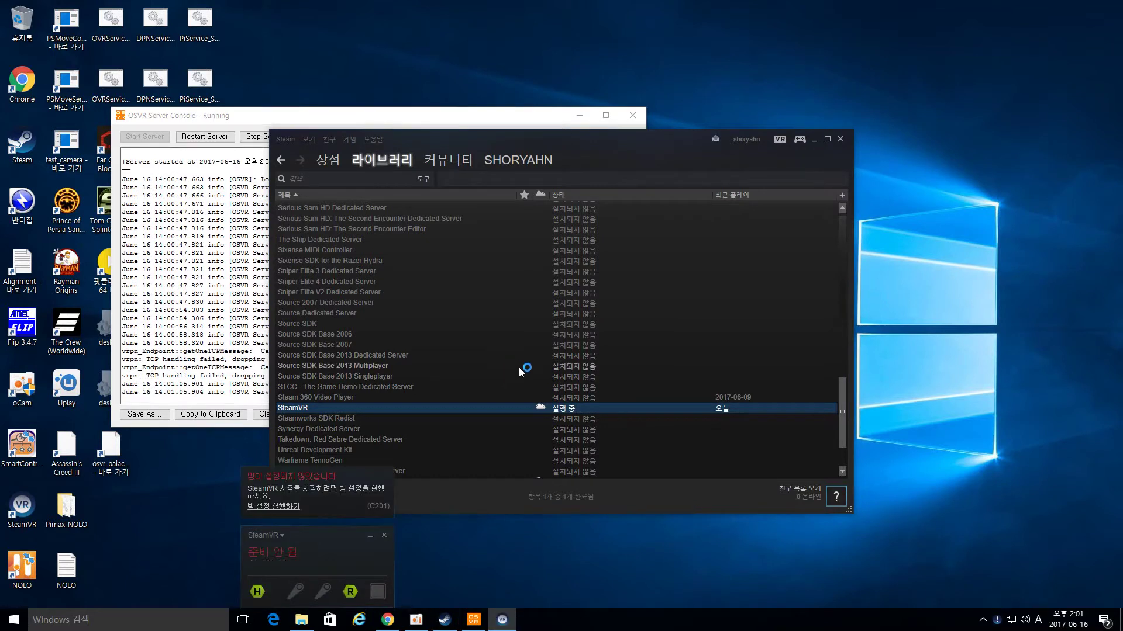
{"action": "left_click", "coordinate": [283, 535]}
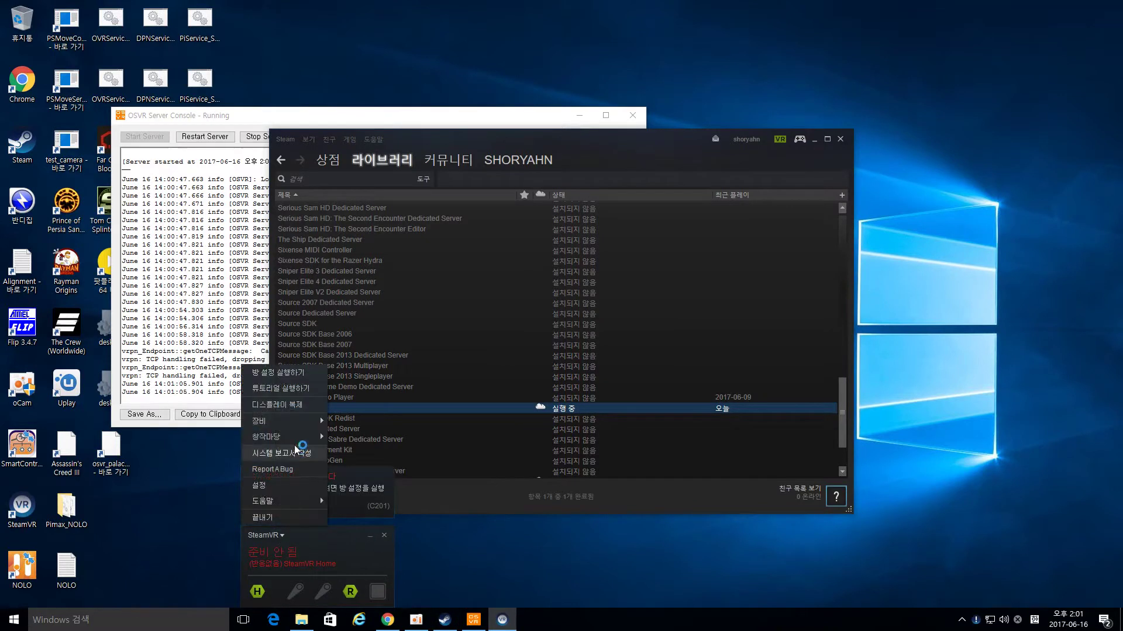
{"action": "left_click", "coordinate": [299, 389]}
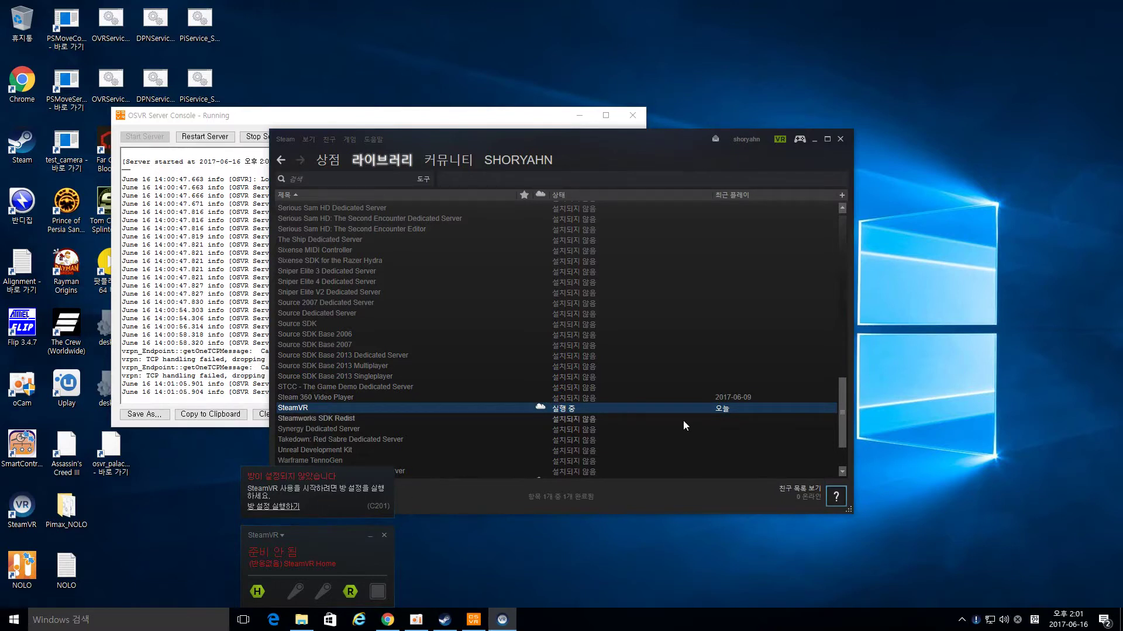
{"action": "left_click", "coordinate": [289, 507]}
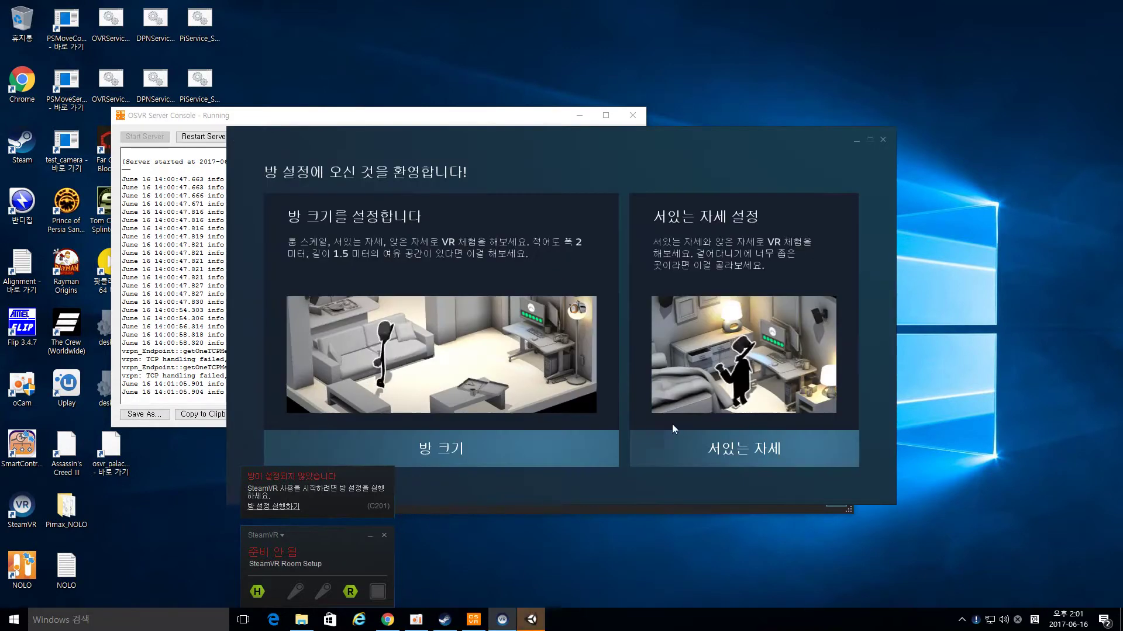
Step: Choose the standing-only room setup and calibrate the centre of the space
{"action": "left_click", "coordinate": [705, 438]}
{"action": "left_click", "coordinate": [766, 395]}
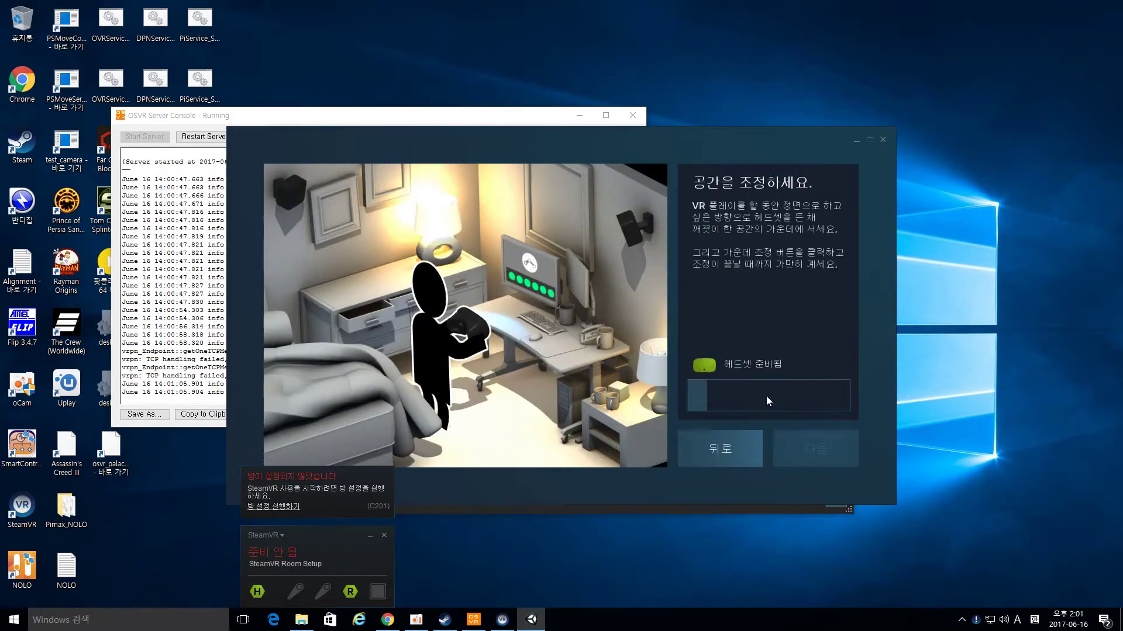
{"action": "left_click", "coordinate": [809, 450]}
Step: Set the headset's height above the floor to 130 cm, calibrate the floor and finish the room setup
{"action": "left_click", "coordinate": [745, 359]}
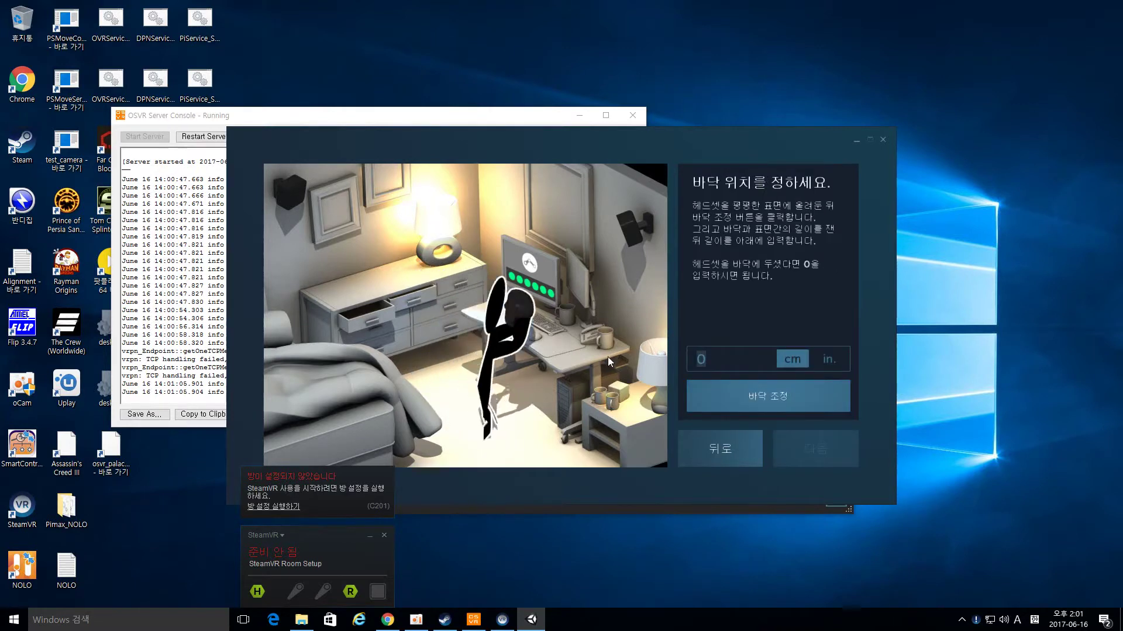
{"action": "type", "text": "130"}
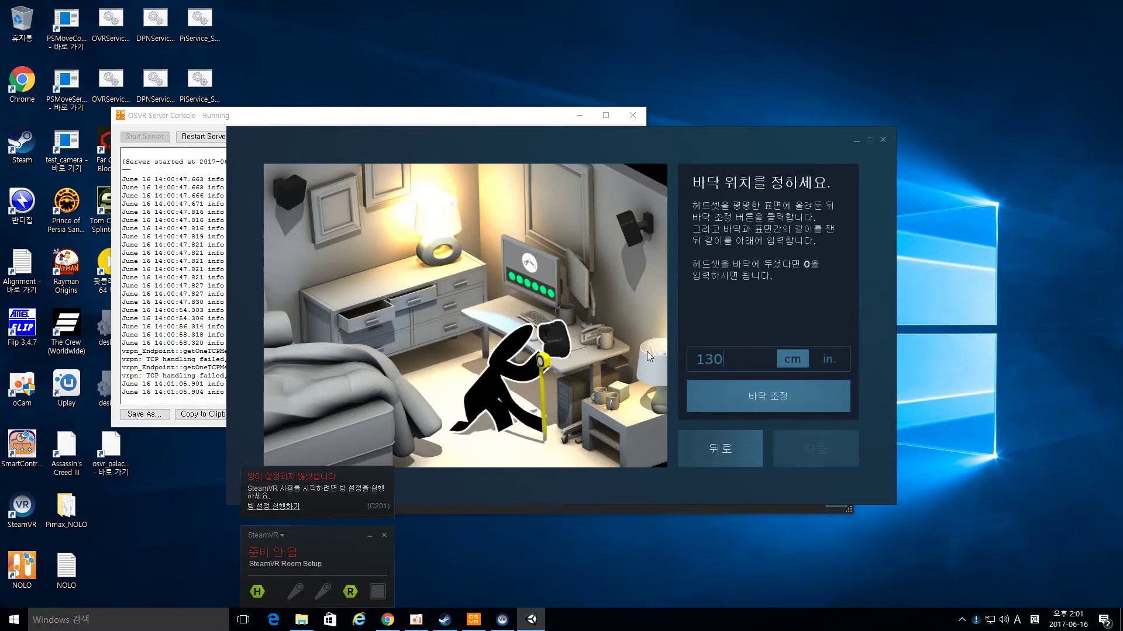
{"action": "left_click", "coordinate": [763, 393]}
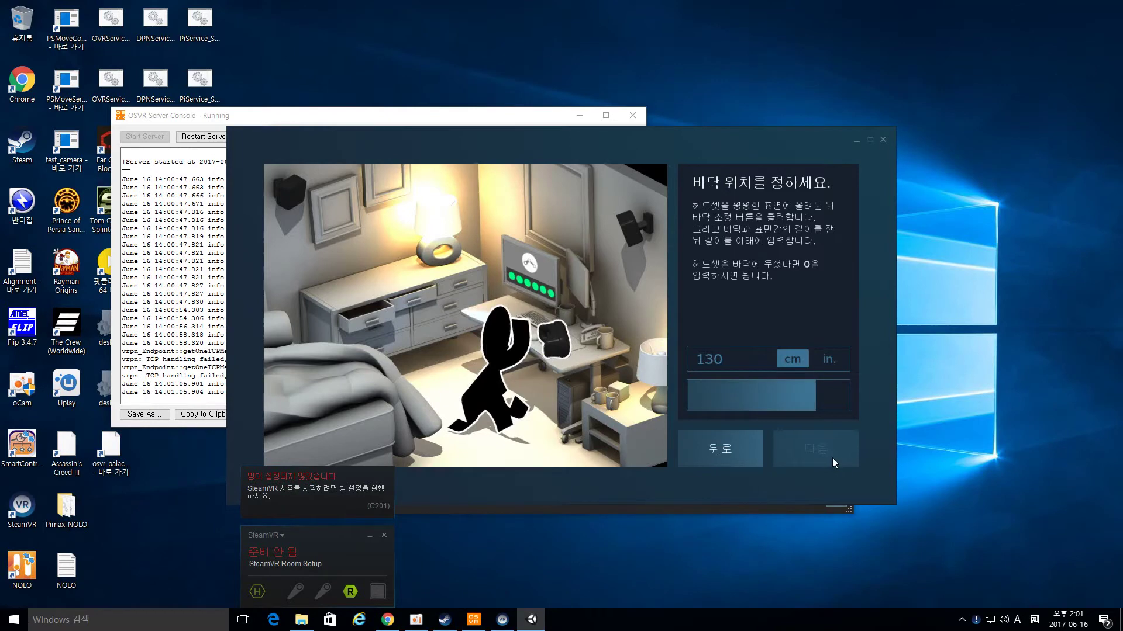
{"action": "left_click", "coordinate": [820, 447]}
{"action": "left_click", "coordinate": [819, 447]}
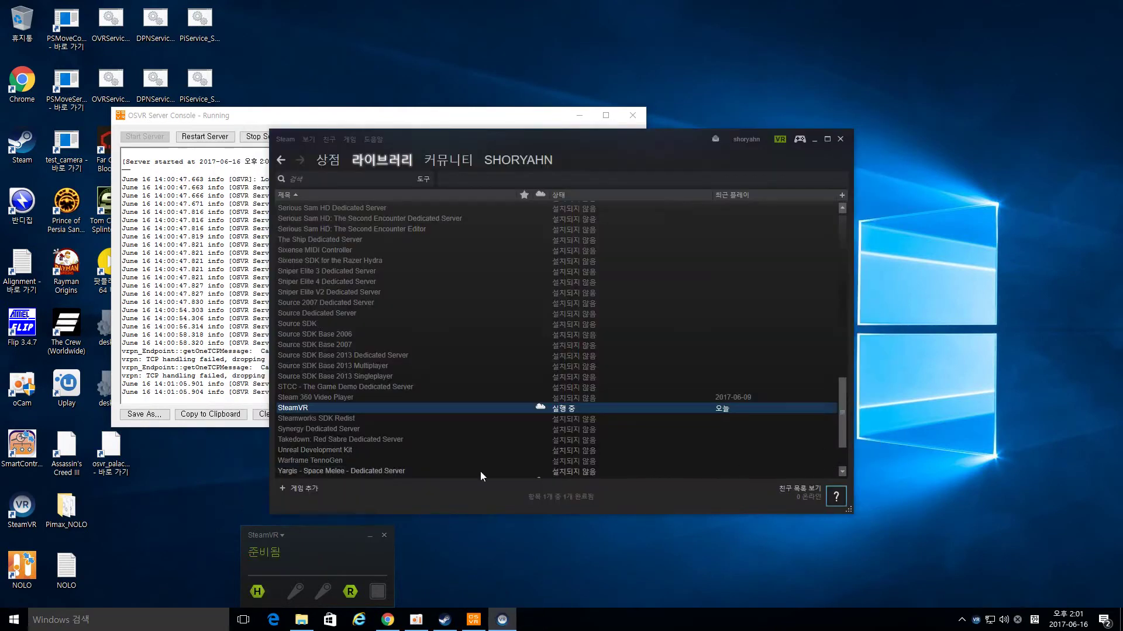
Step: Turn on SteamVR's headset display mirror, then quit SteamVR
{"action": "left_click", "coordinate": [265, 535]}
{"action": "left_click", "coordinate": [270, 404]}
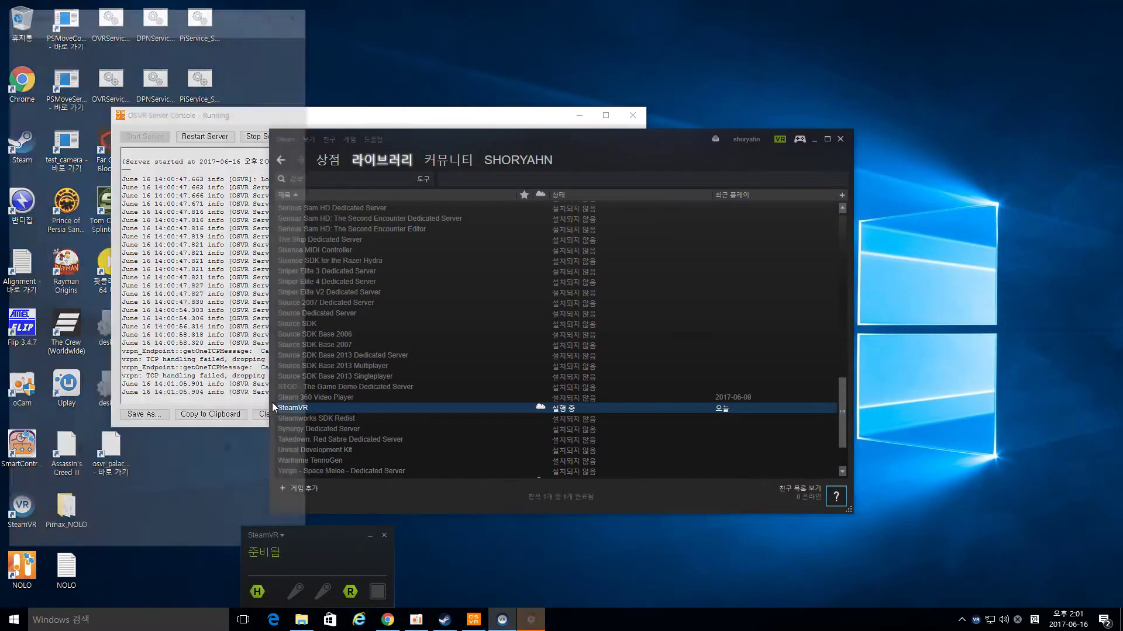
{"action": "left_click", "coordinate": [245, 369]}
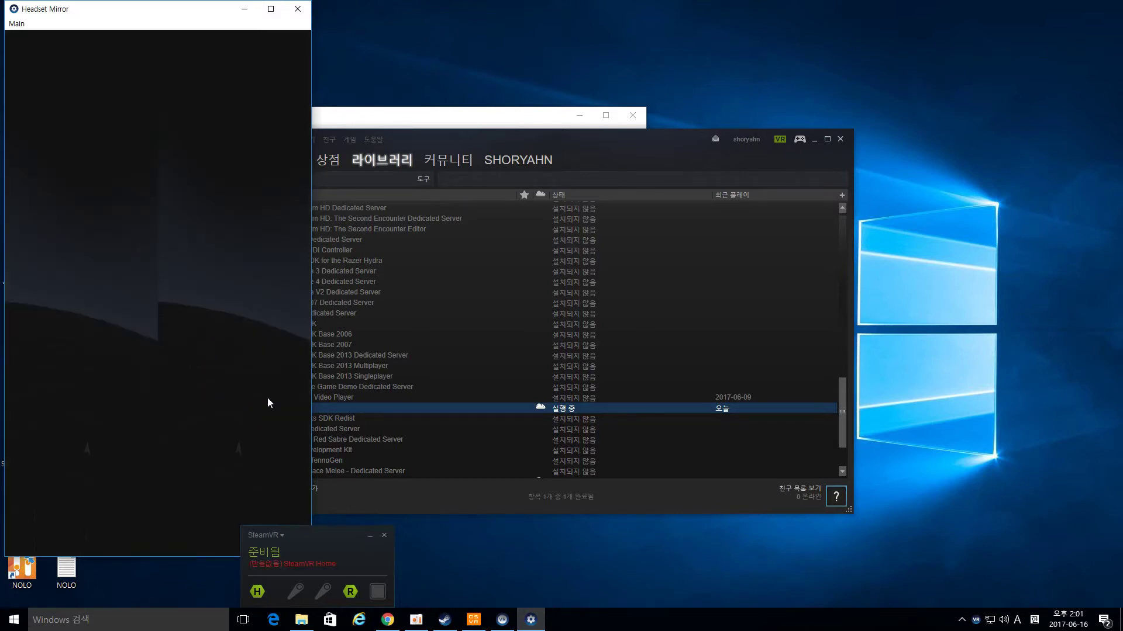
{"action": "left_click", "coordinate": [384, 536]}
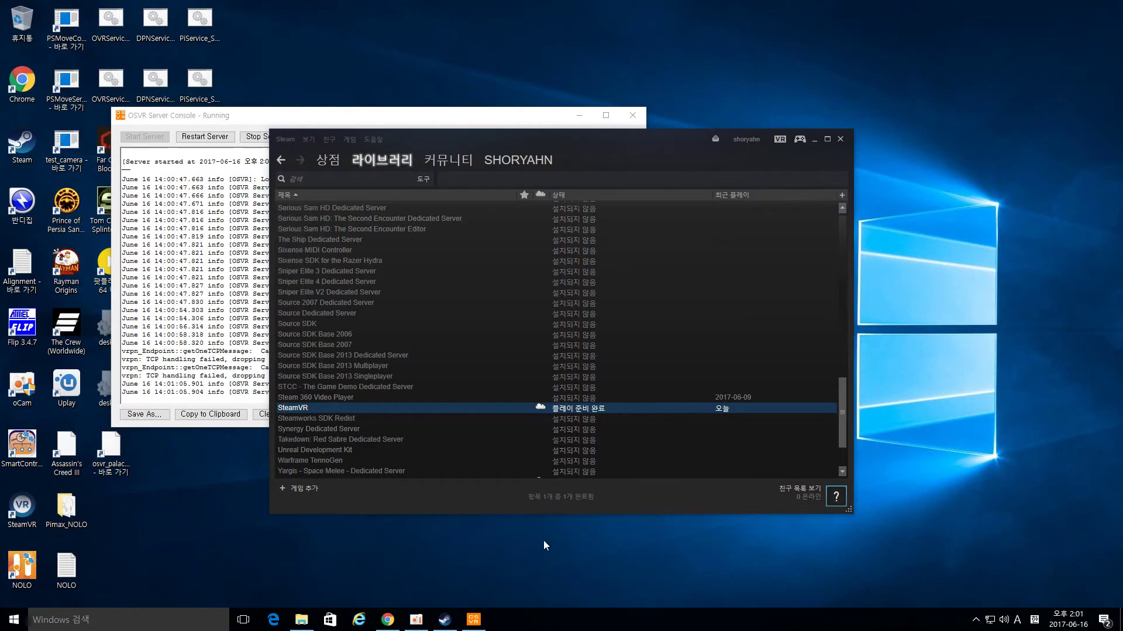
Step: Launch the NOLO driver application and view its headset, base station and controller connection status
{"action": "left_click", "coordinate": [975, 620]}
{"action": "left_click", "coordinate": [25, 567]}
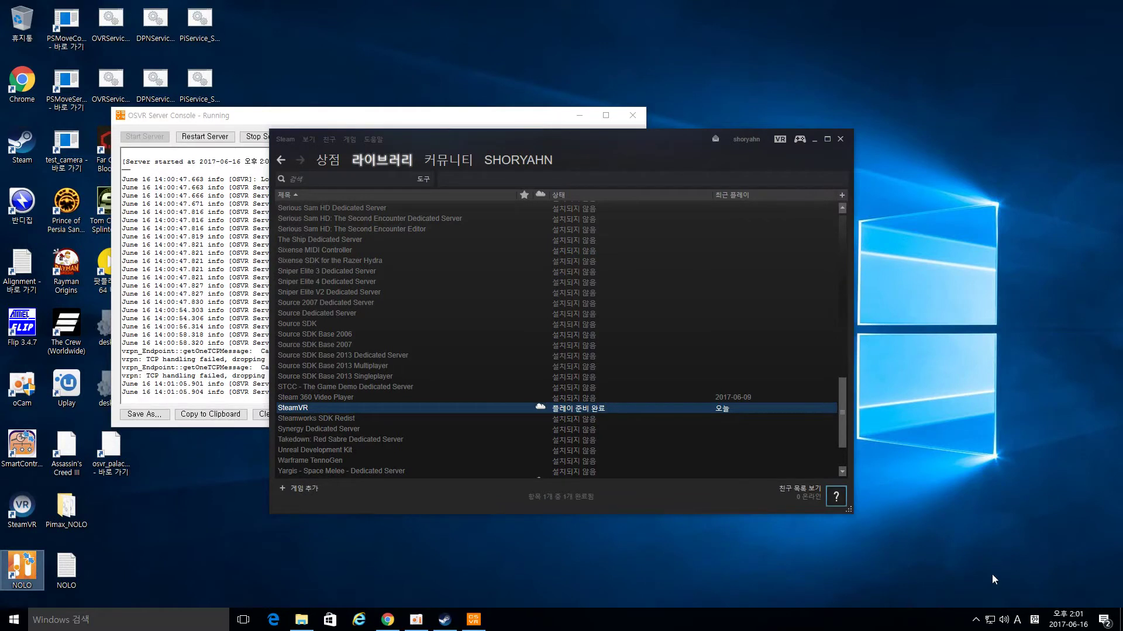
{"action": "left_click", "coordinate": [976, 620]}
{"action": "right_click", "coordinate": [953, 597]}
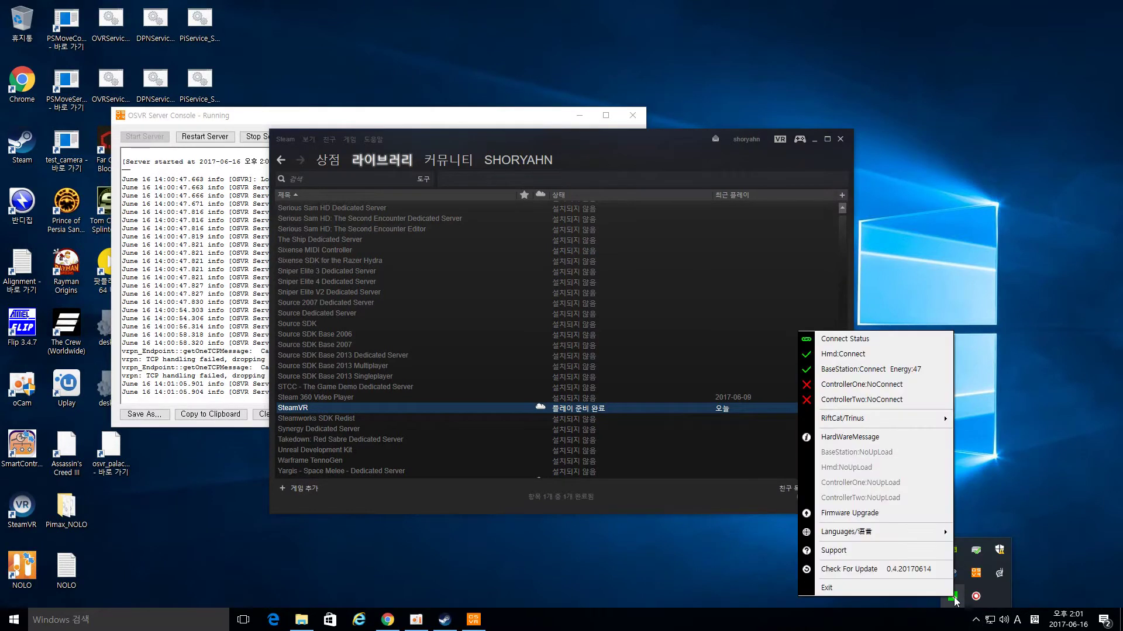
{"action": "left_click", "coordinate": [654, 566]}
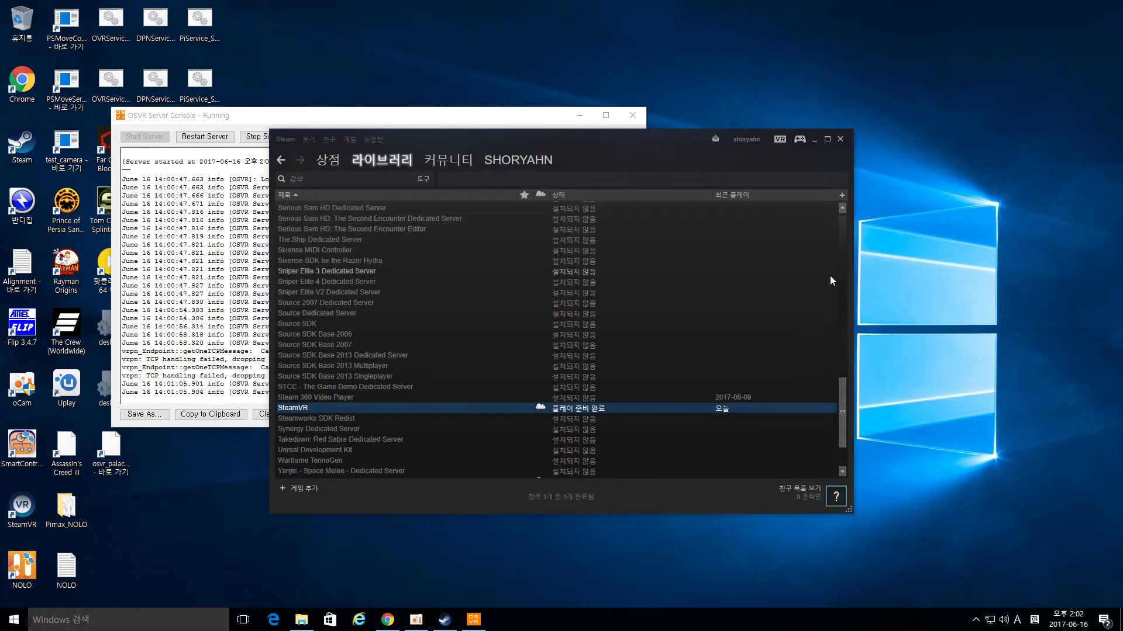
Step: Run SteamVR to test the headset tracking in the mirror window, quit it and check the background applications
{"action": "left_click", "coordinate": [781, 142]}
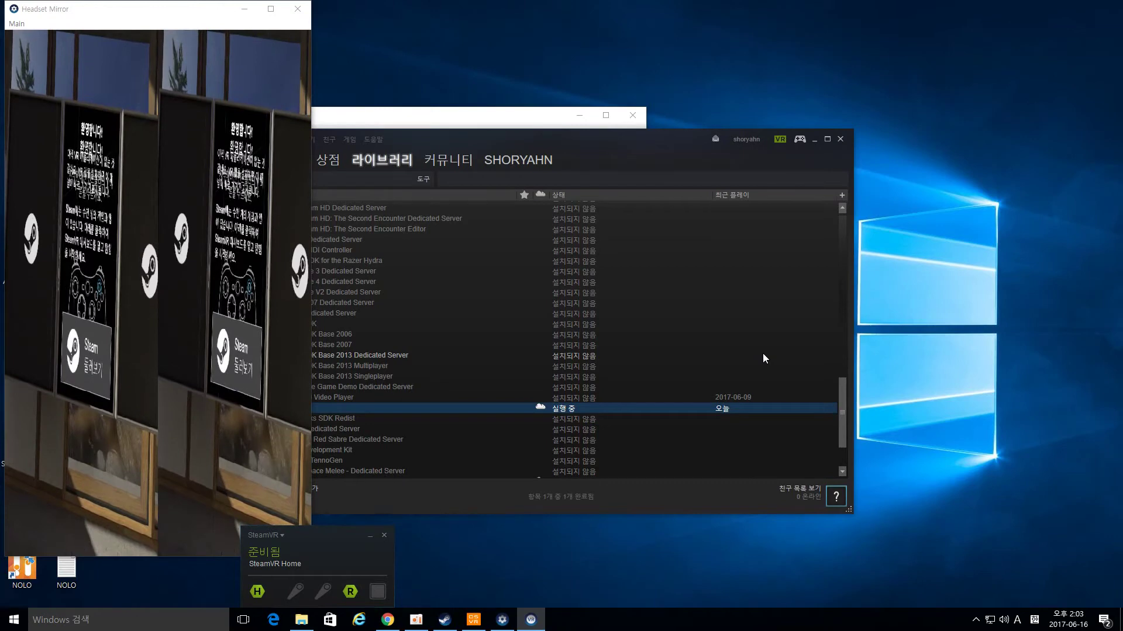
{"action": "left_click", "coordinate": [384, 536]}
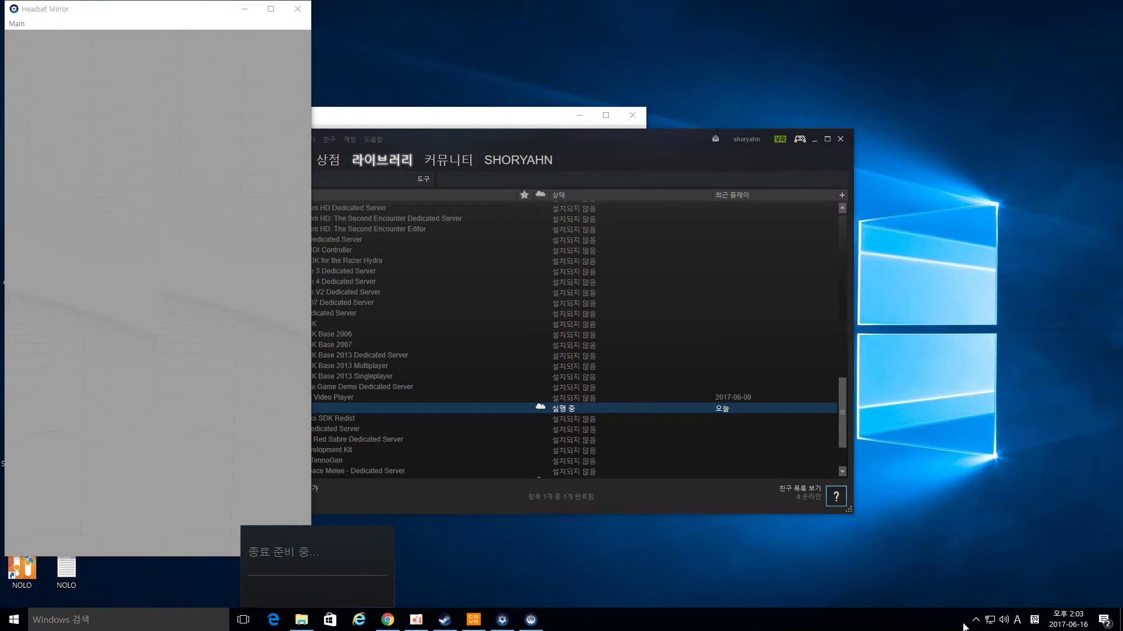
{"action": "left_click", "coordinate": [975, 614]}
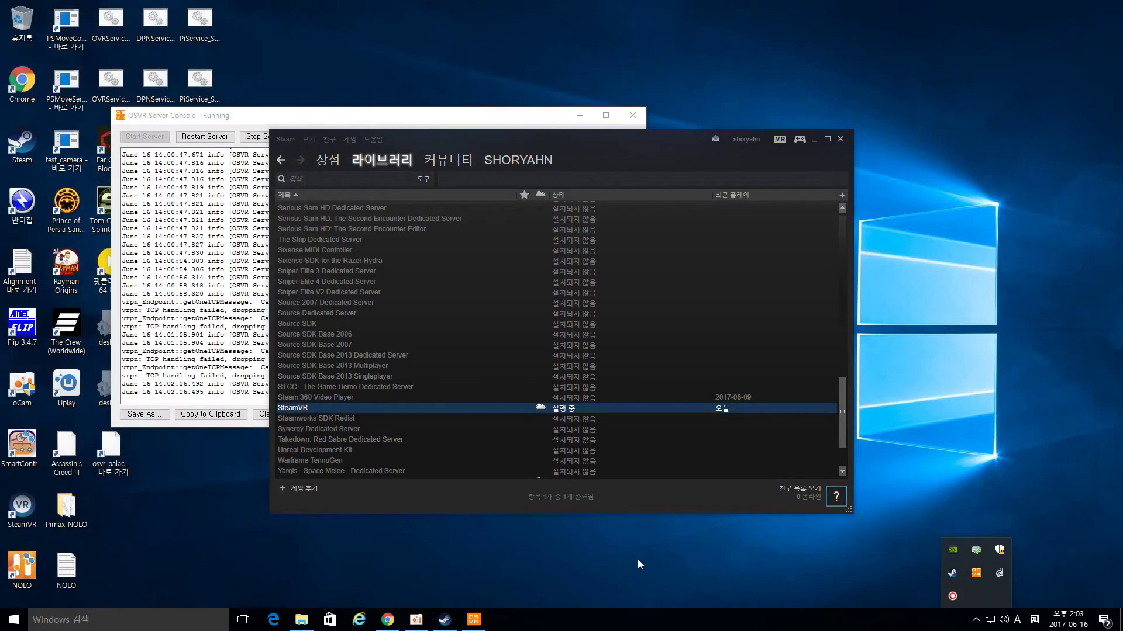
{"action": "left_click", "coordinate": [638, 563]}
Step: Relaunch the NOLO driver application and check its background status again
{"action": "left_click", "coordinate": [975, 619]}
{"action": "left_click", "coordinate": [151, 562]}
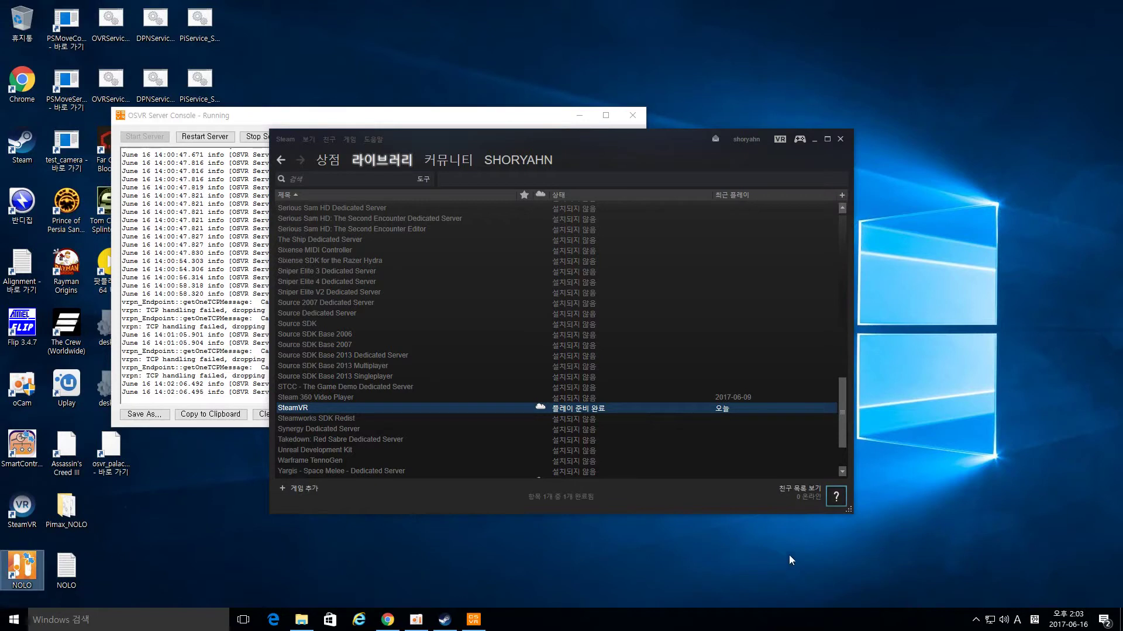
{"action": "left_click", "coordinate": [975, 619]}
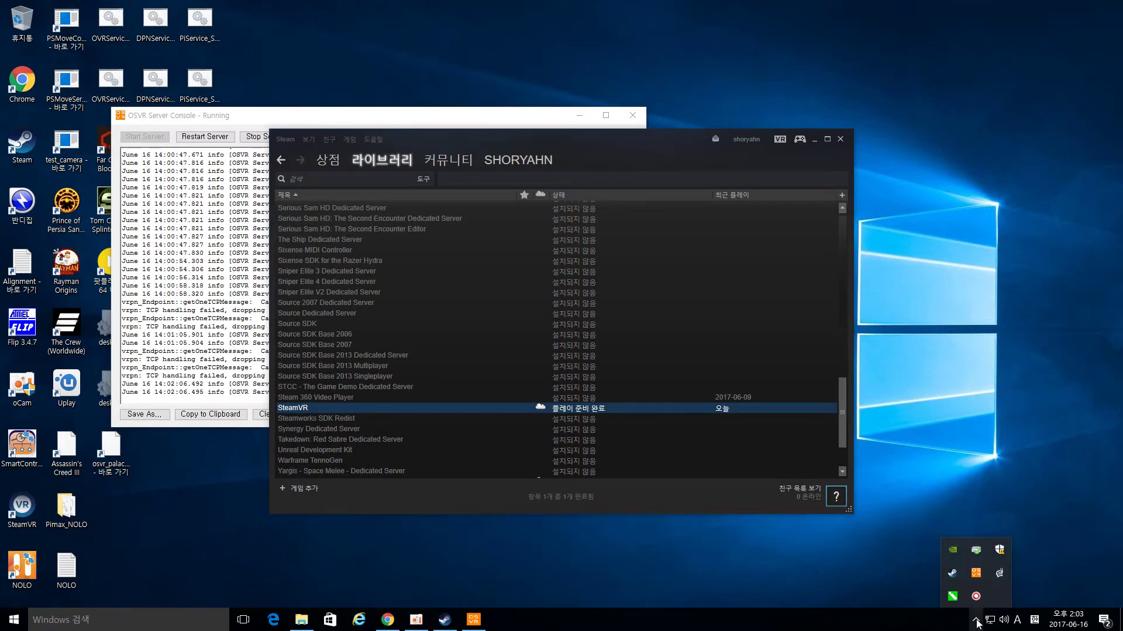
{"action": "right_click", "coordinate": [942, 597]}
{"action": "left_click", "coordinate": [690, 570]}
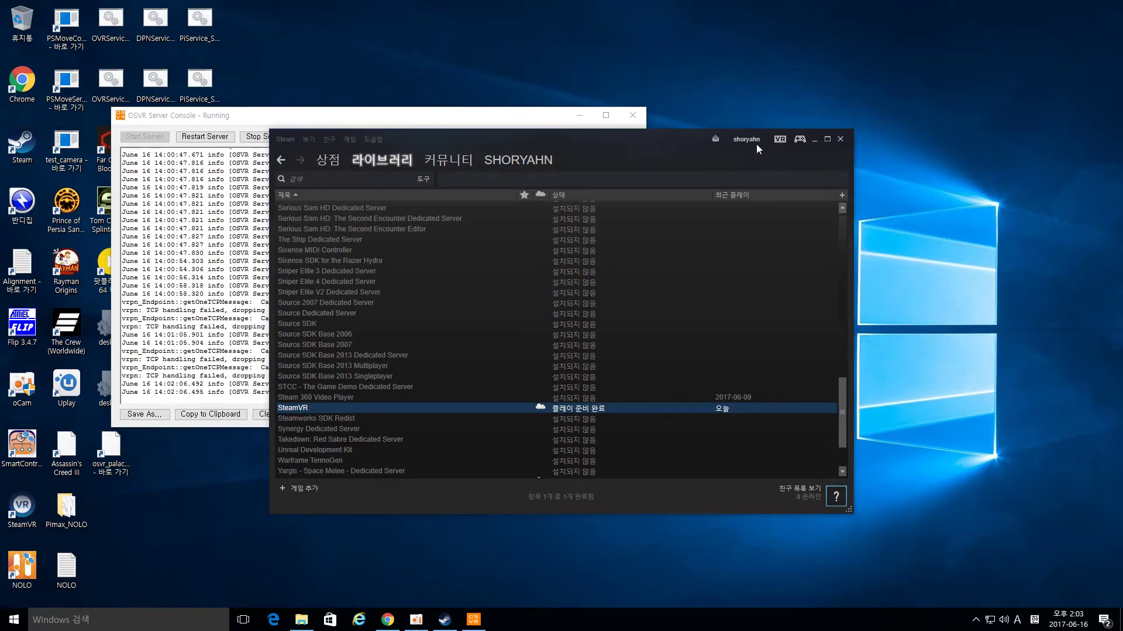
Step: Run SteamVR again to test the headset view, then quit it and close the Steam window
{"action": "left_click", "coordinate": [780, 142]}
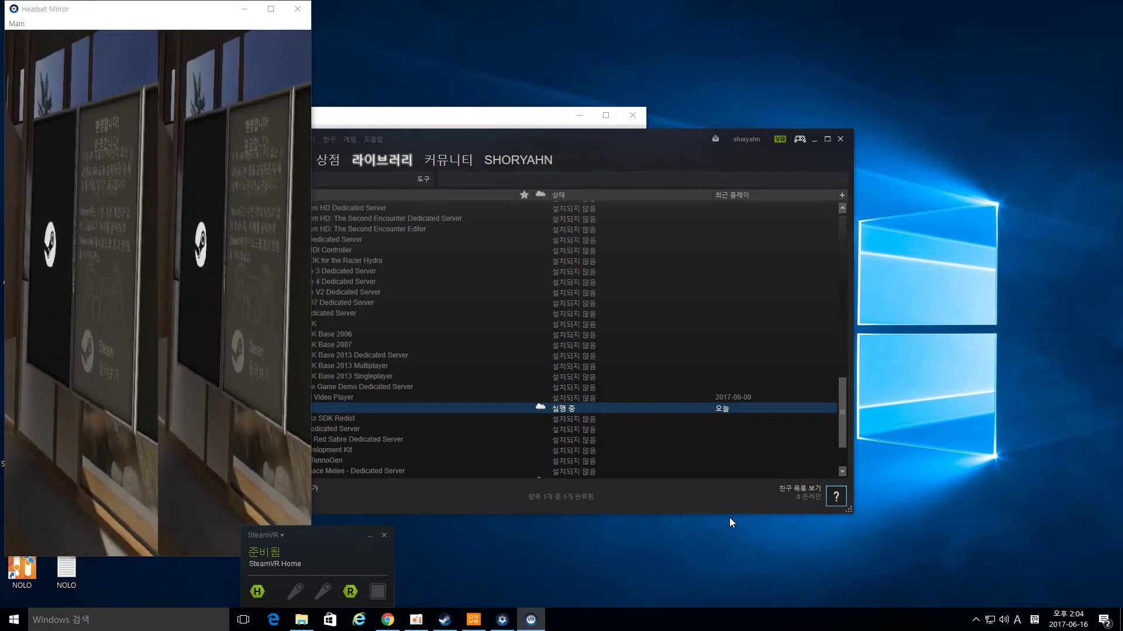
{"action": "left_click", "coordinate": [384, 536]}
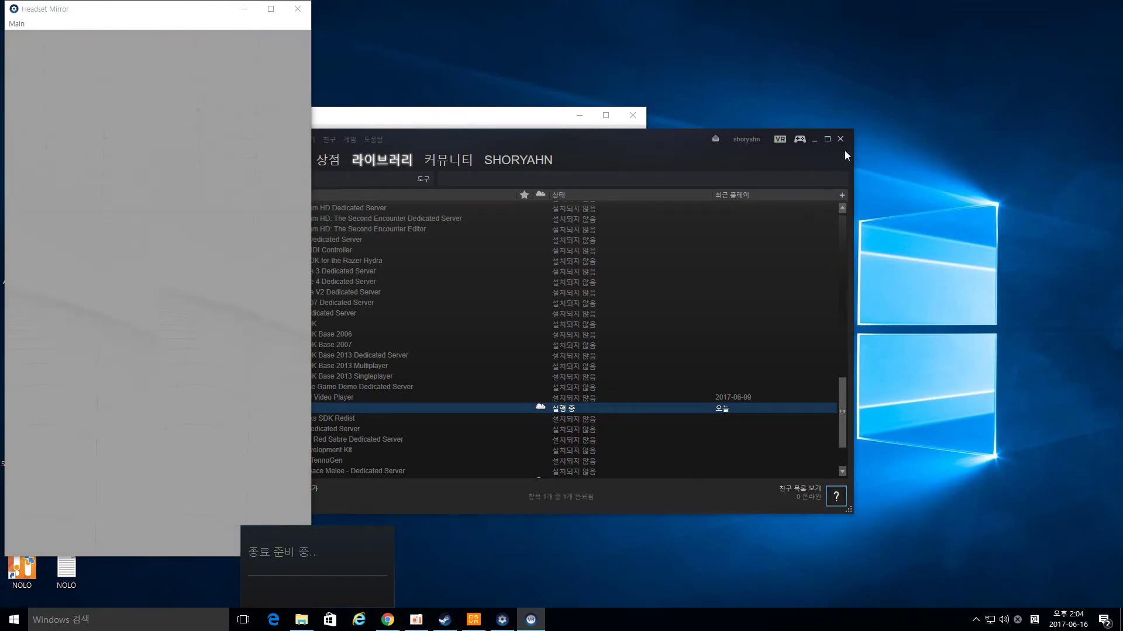
{"action": "left_click", "coordinate": [841, 138]}
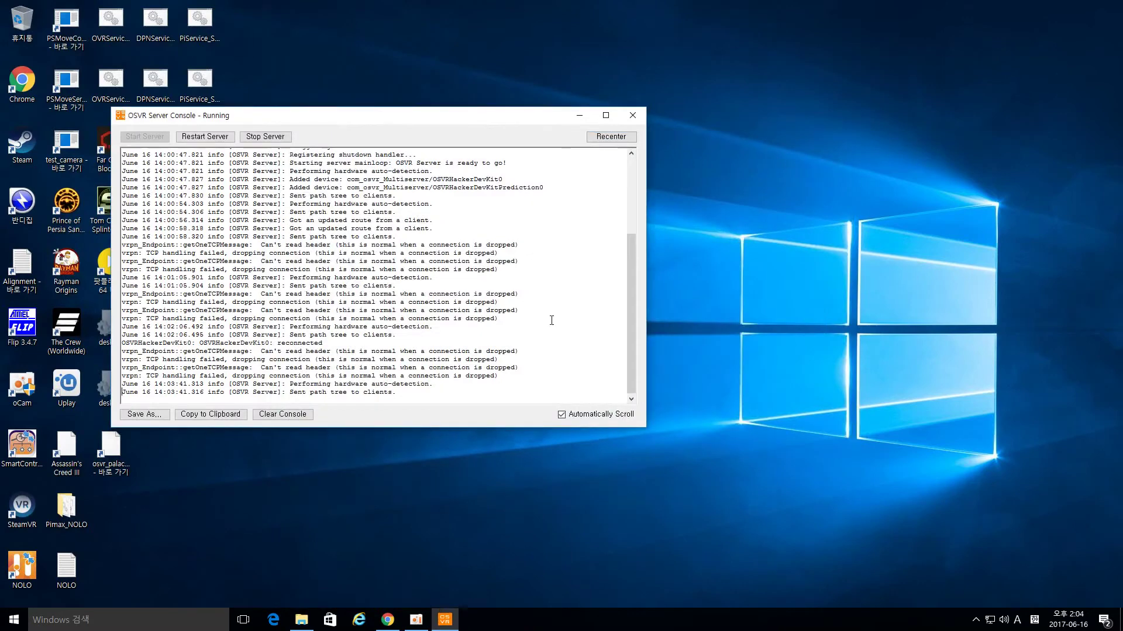
Step: Browse to the Steam config folder inside Program Files (x86) on the C: drive
{"action": "left_click", "coordinate": [310, 621]}
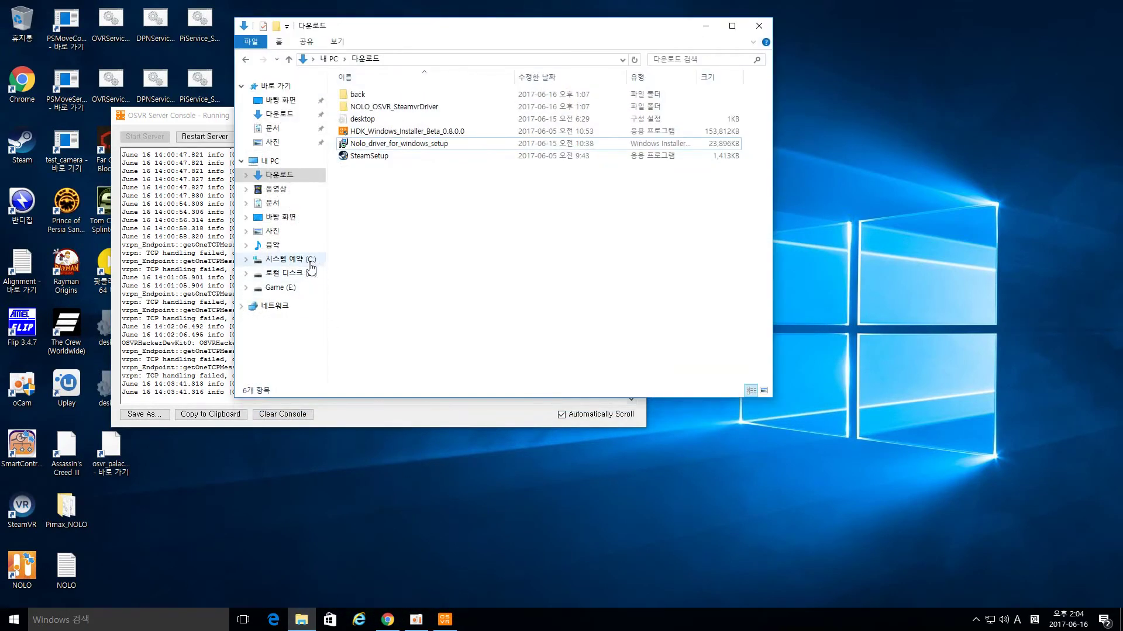
{"action": "left_click", "coordinate": [310, 260]}
{"action": "double_click", "coordinate": [376, 216]}
{"action": "scroll", "coordinate": [410, 345], "scroll_direction": "down", "scroll_amount": 3}
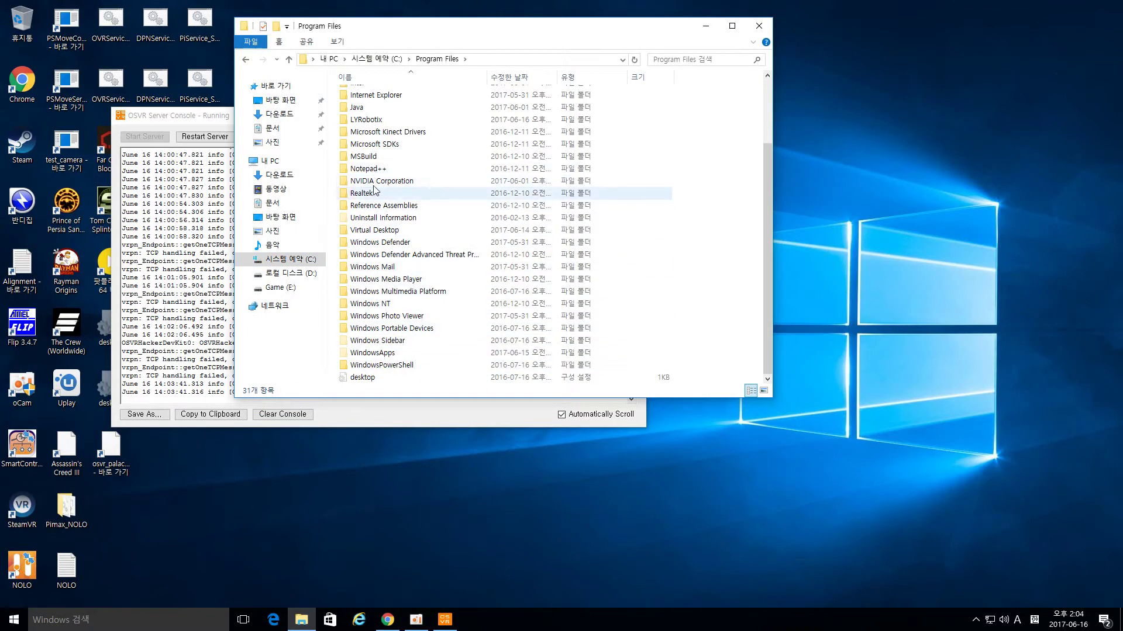
{"action": "scroll", "coordinate": [386, 240], "scroll_direction": "up", "scroll_amount": 2}
{"action": "left_click", "coordinate": [307, 260]}
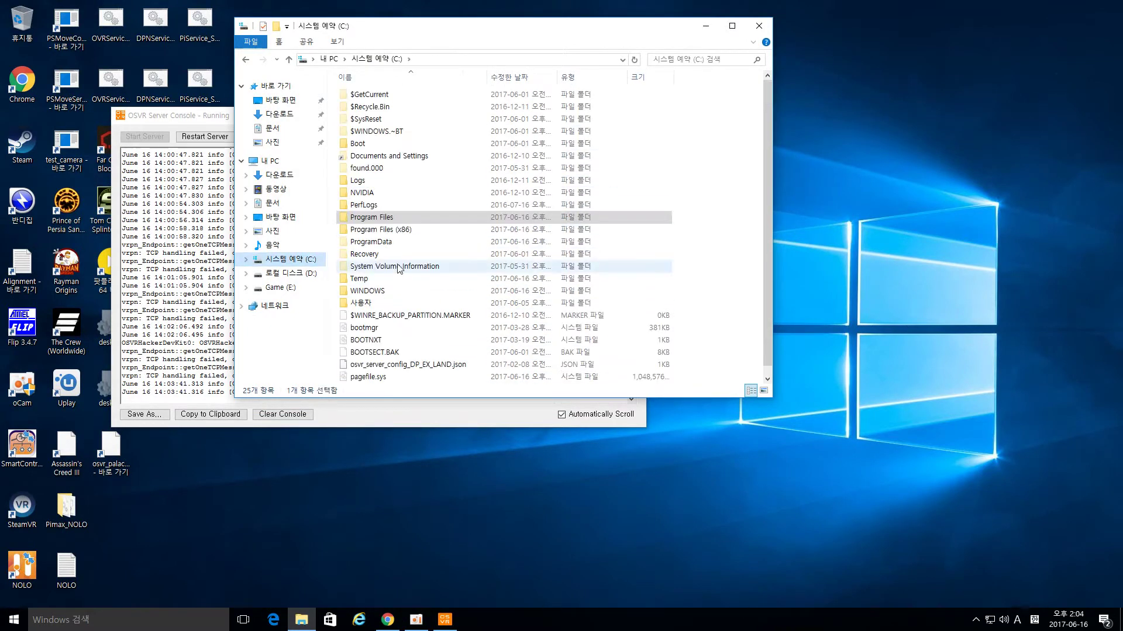
{"action": "double_click", "coordinate": [380, 229]}
{"action": "scroll", "coordinate": [407, 286], "scroll_direction": "down", "scroll_amount": 3}
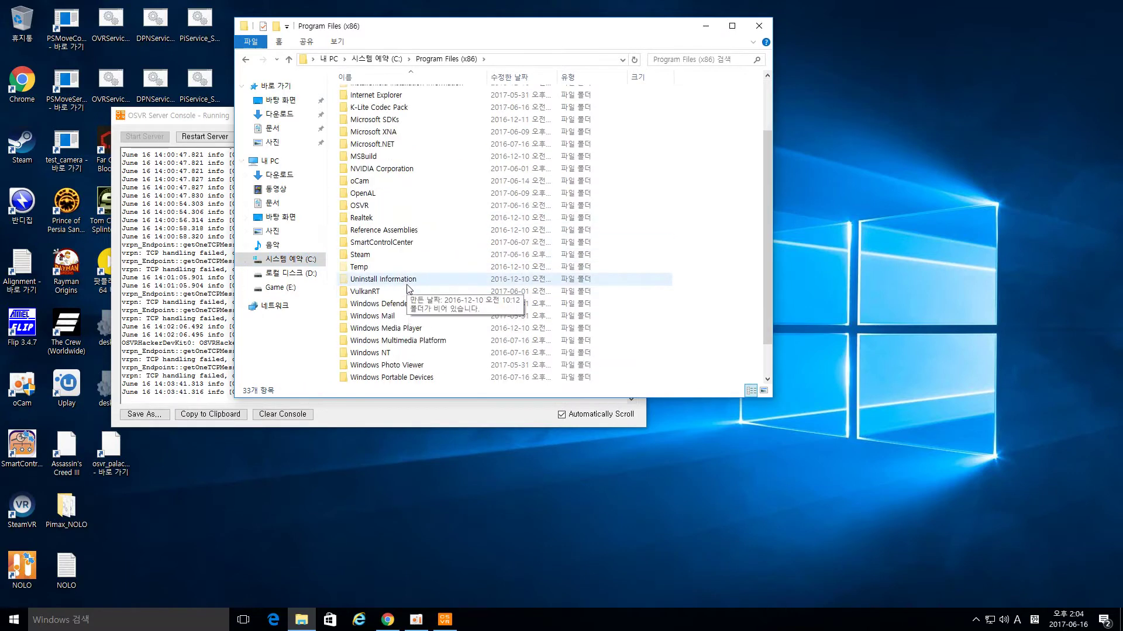
{"action": "double_click", "coordinate": [360, 255]}
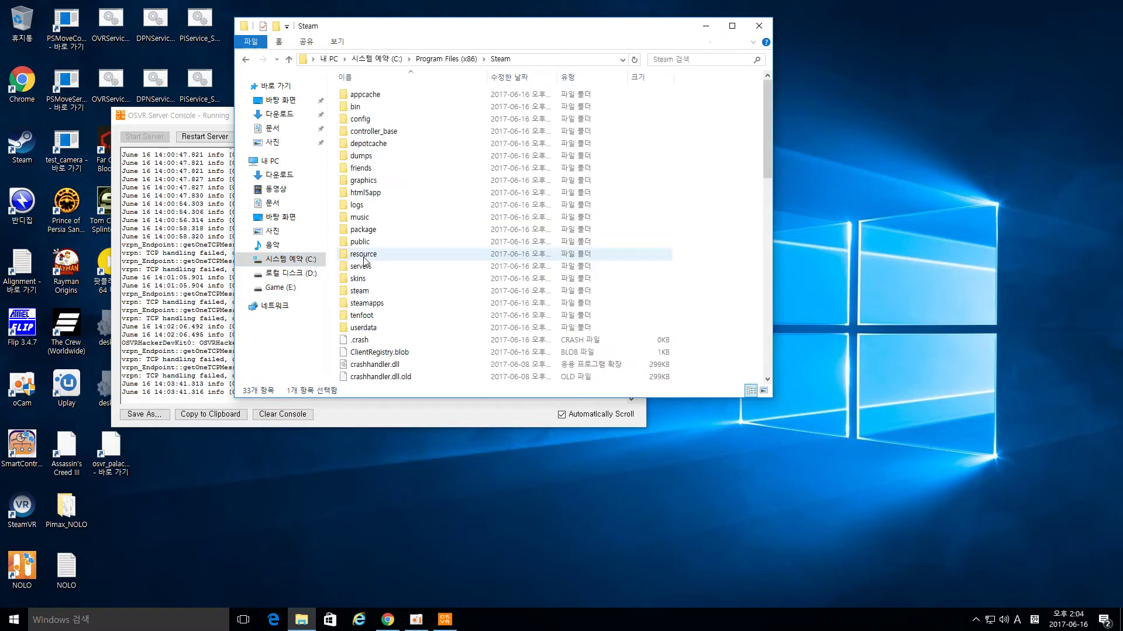
{"action": "double_click", "coordinate": [366, 122]}
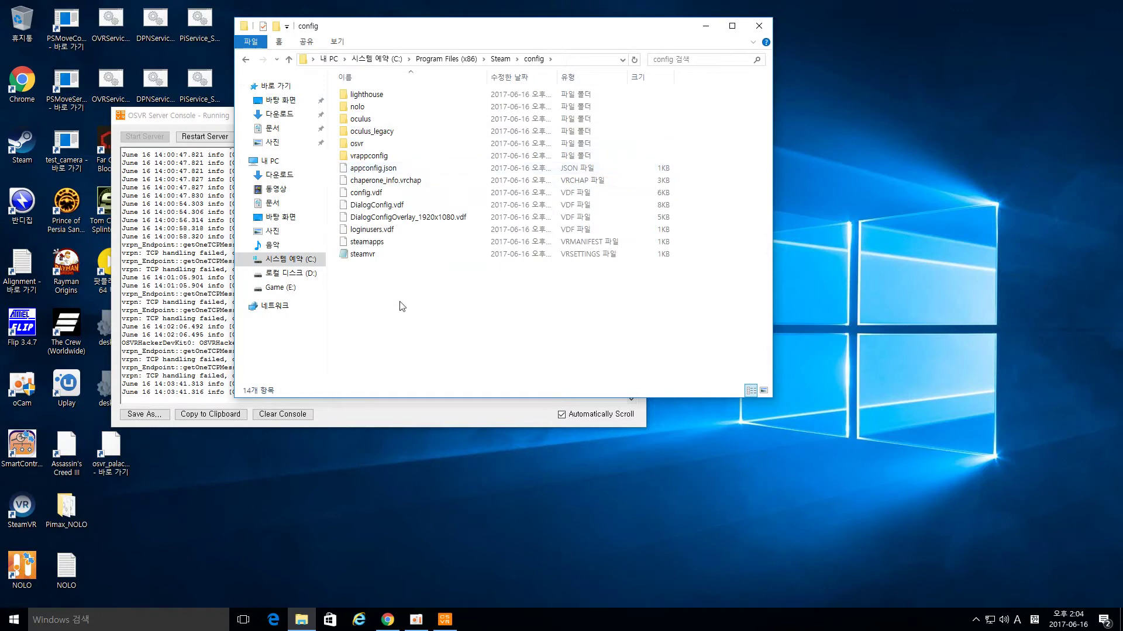
Step: Open the steamvr settings file to review its contents, then close the file and the folder window
{"action": "double_click", "coordinate": [368, 254]}
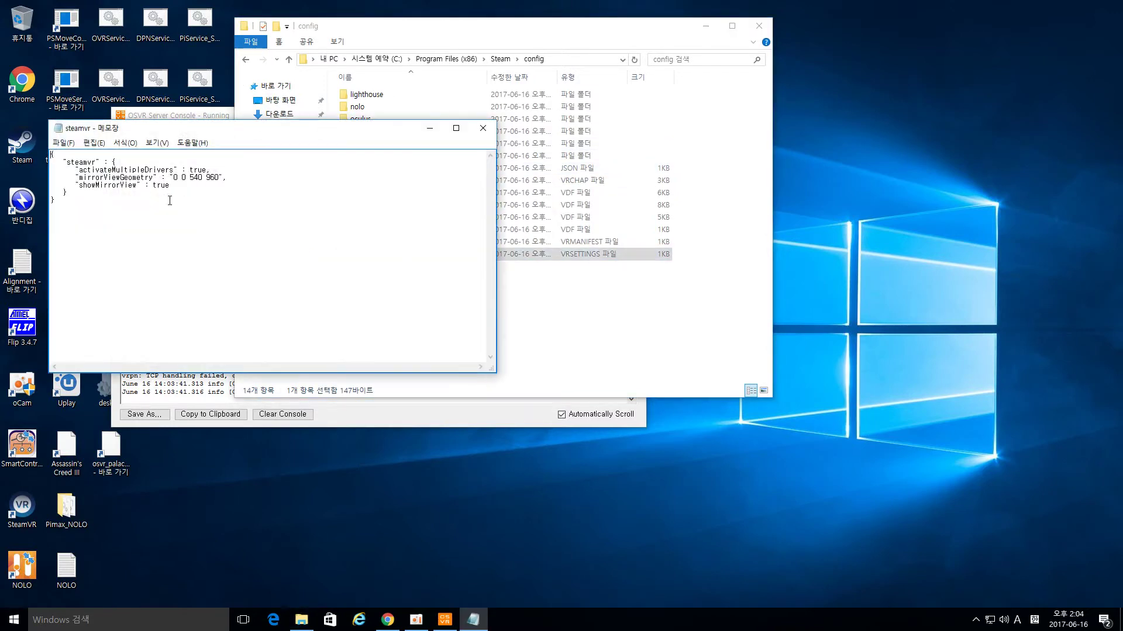
{"action": "left_click", "coordinate": [483, 128]}
{"action": "left_click", "coordinate": [562, 343]}
{"action": "left_click", "coordinate": [760, 28]}
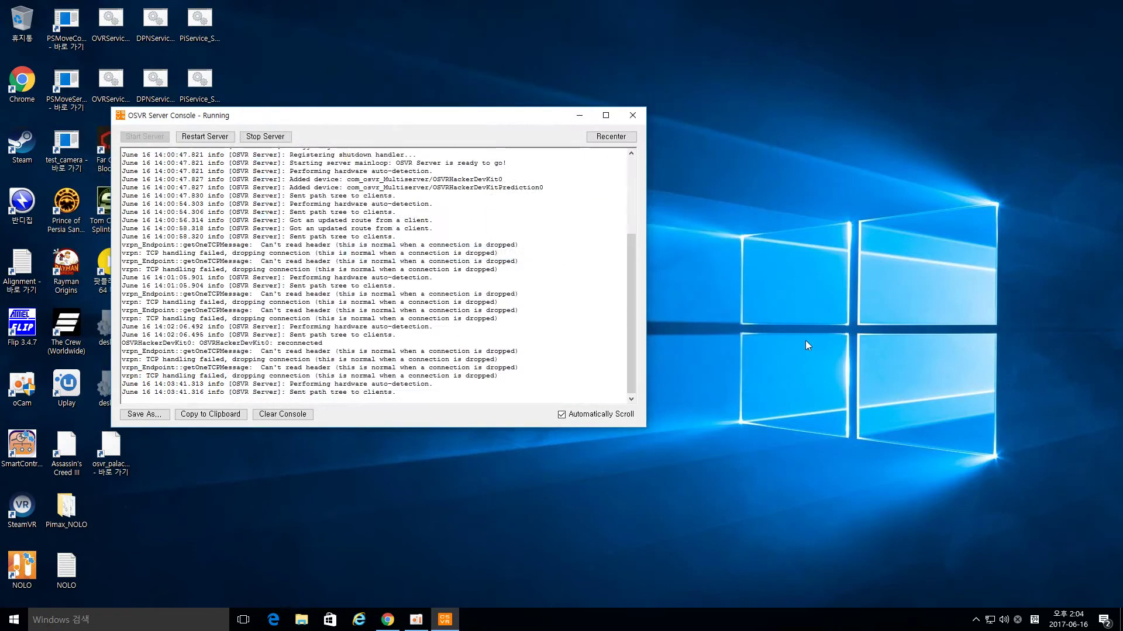
Step: Start the NOLO driver once more and check the connection status of its headset, base station and controllers
{"action": "left_click", "coordinate": [975, 620]}
{"action": "left_click", "coordinate": [456, 578]}
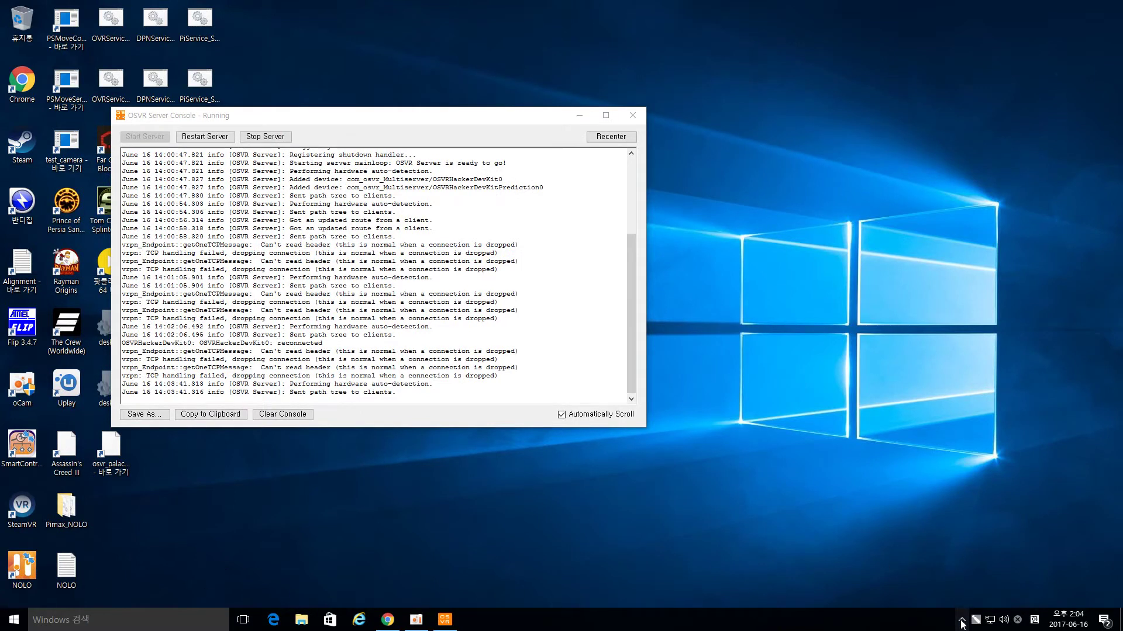
{"action": "left_click", "coordinate": [962, 621]}
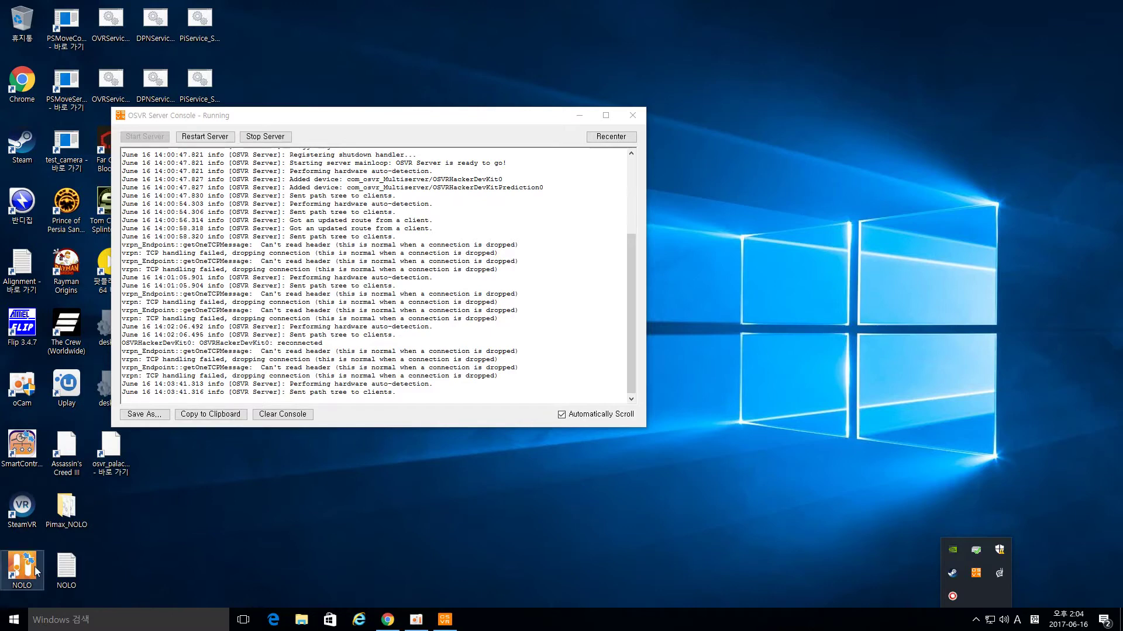
{"action": "left_click", "coordinate": [977, 618]}
{"action": "right_click", "coordinate": [952, 595]}
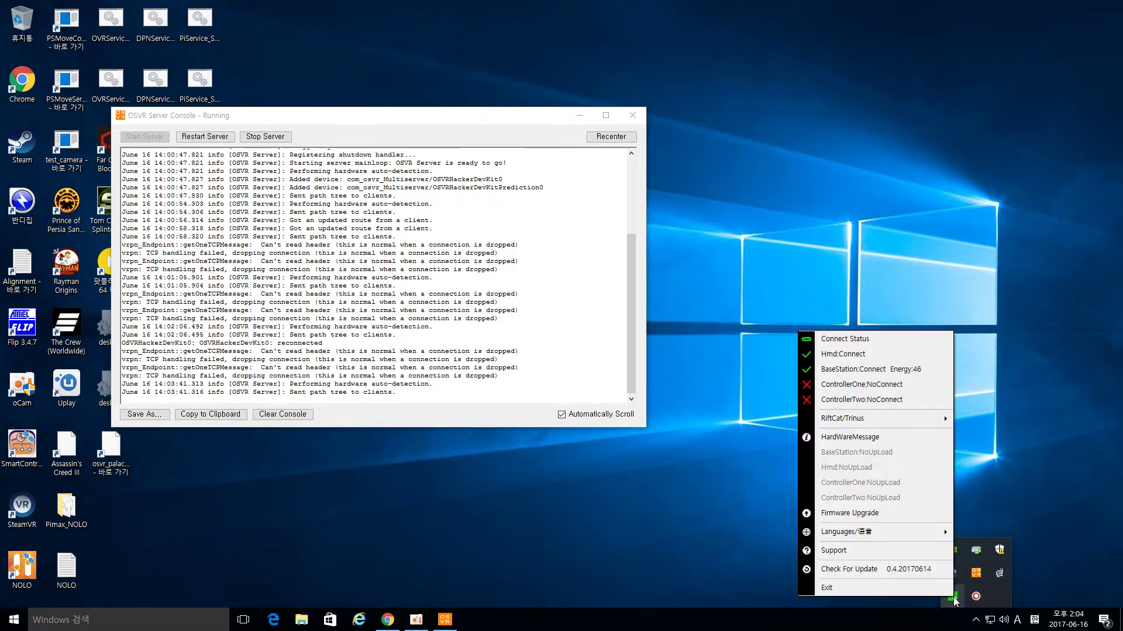
Step: Start SteamVR from the Steam client running in the background
{"action": "right_click", "coordinate": [953, 573]}
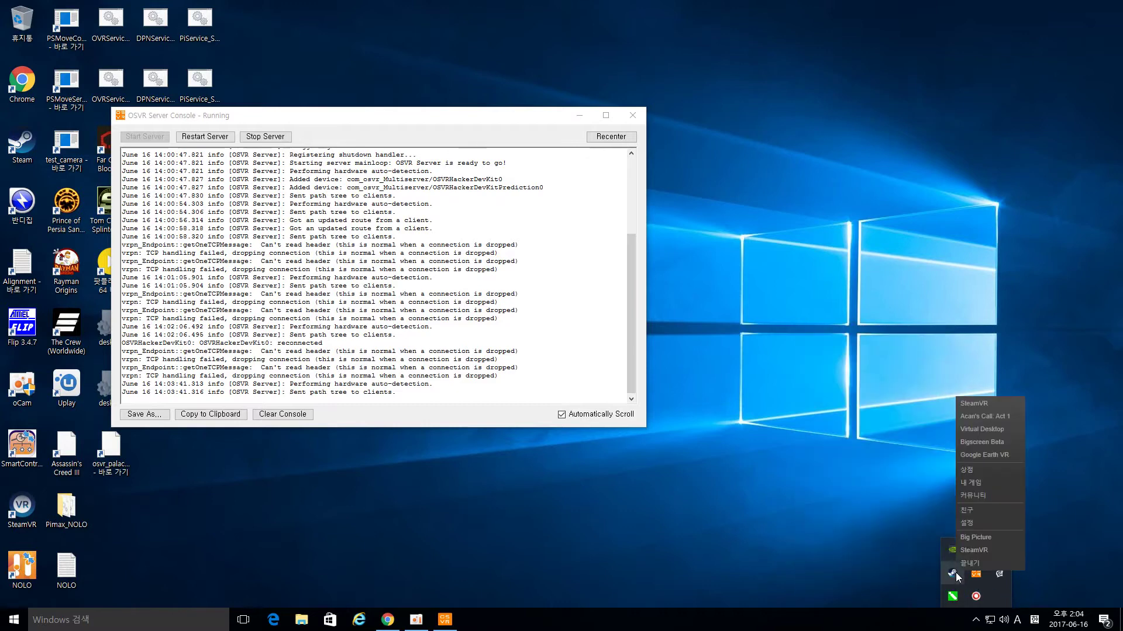
{"action": "left_click", "coordinate": [977, 548]}
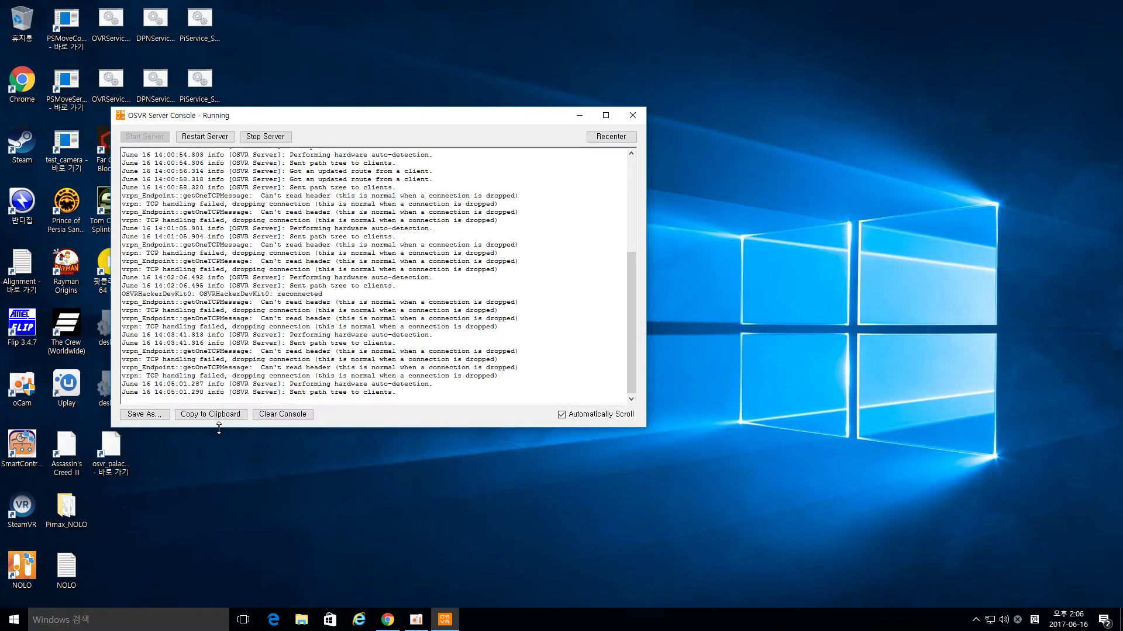
{"action": "left_click", "coordinate": [746, 407]}
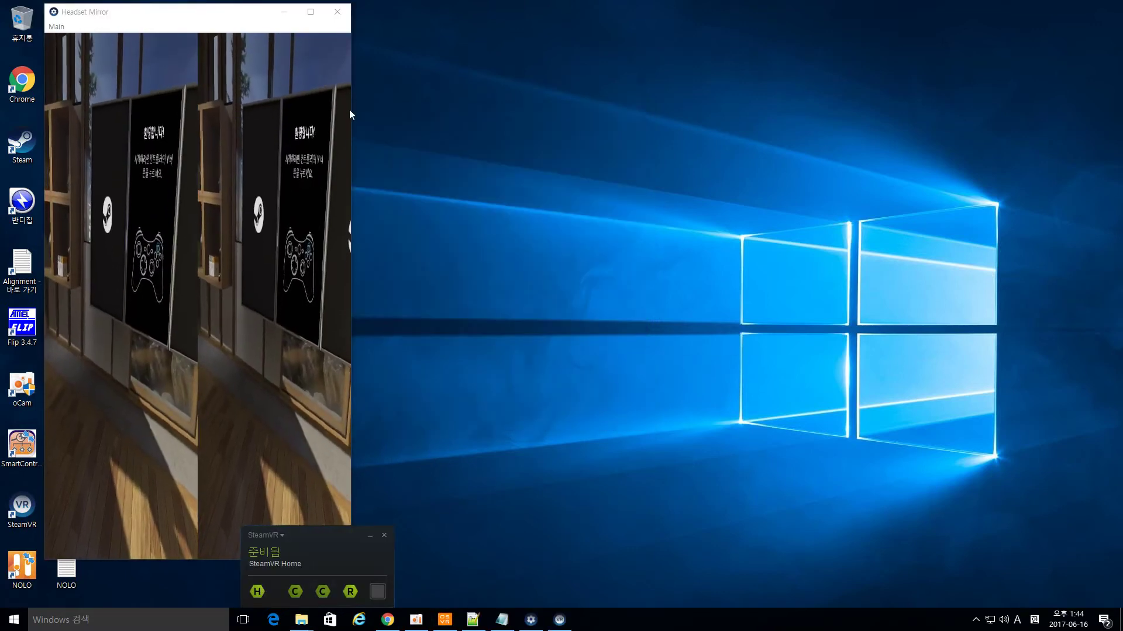
Step: Maximize the Headset Mirror window and minimize the SteamVR status window
{"action": "left_click", "coordinate": [310, 16]}
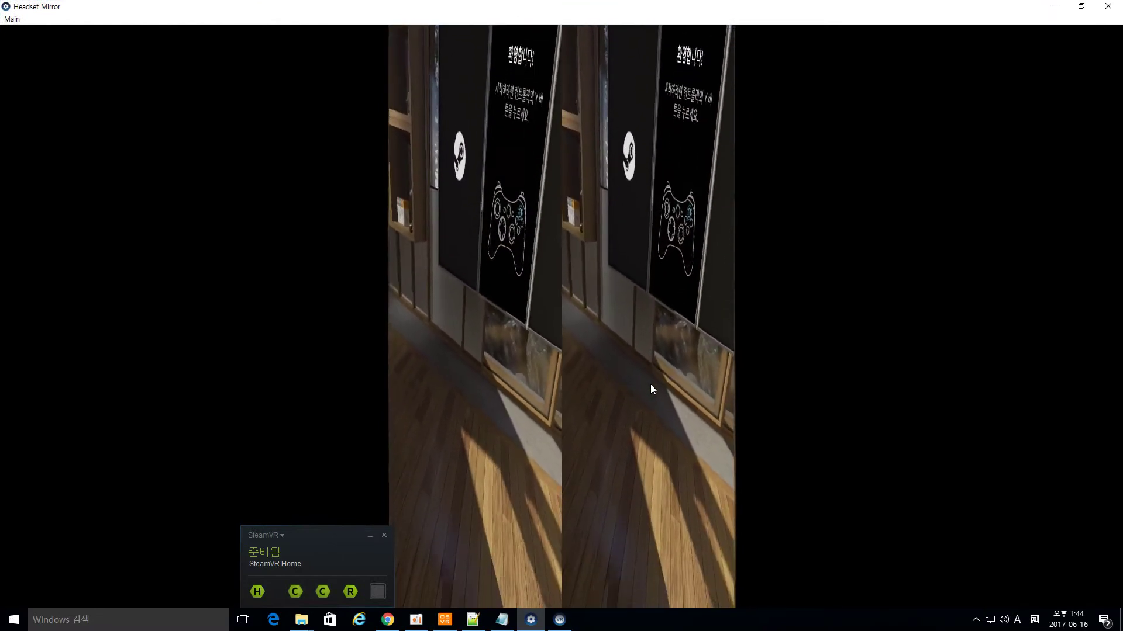
{"action": "left_click", "coordinate": [370, 534]}
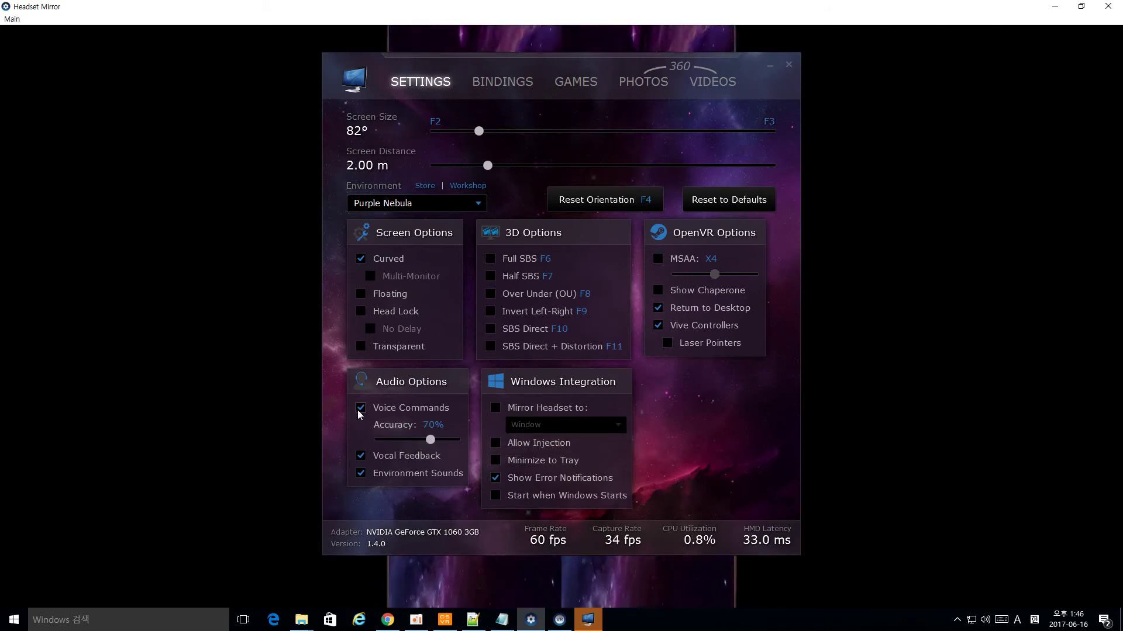
Step: View the list of available voice commands in the Virtual Desktop settings
{"action": "mouse_move", "coordinate": [356, 412]}
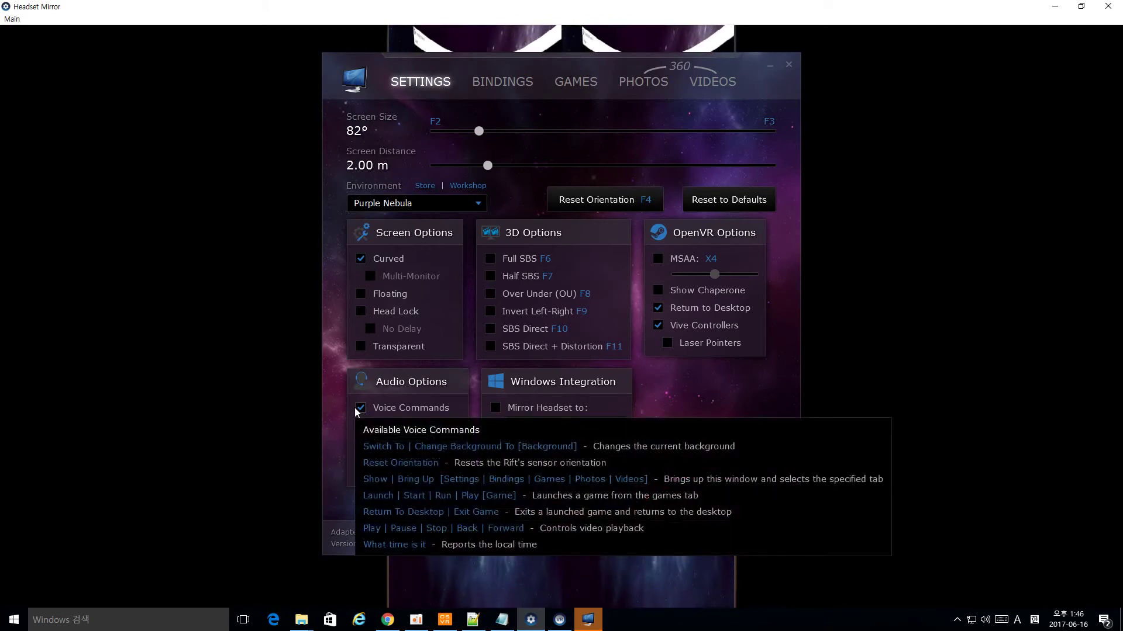